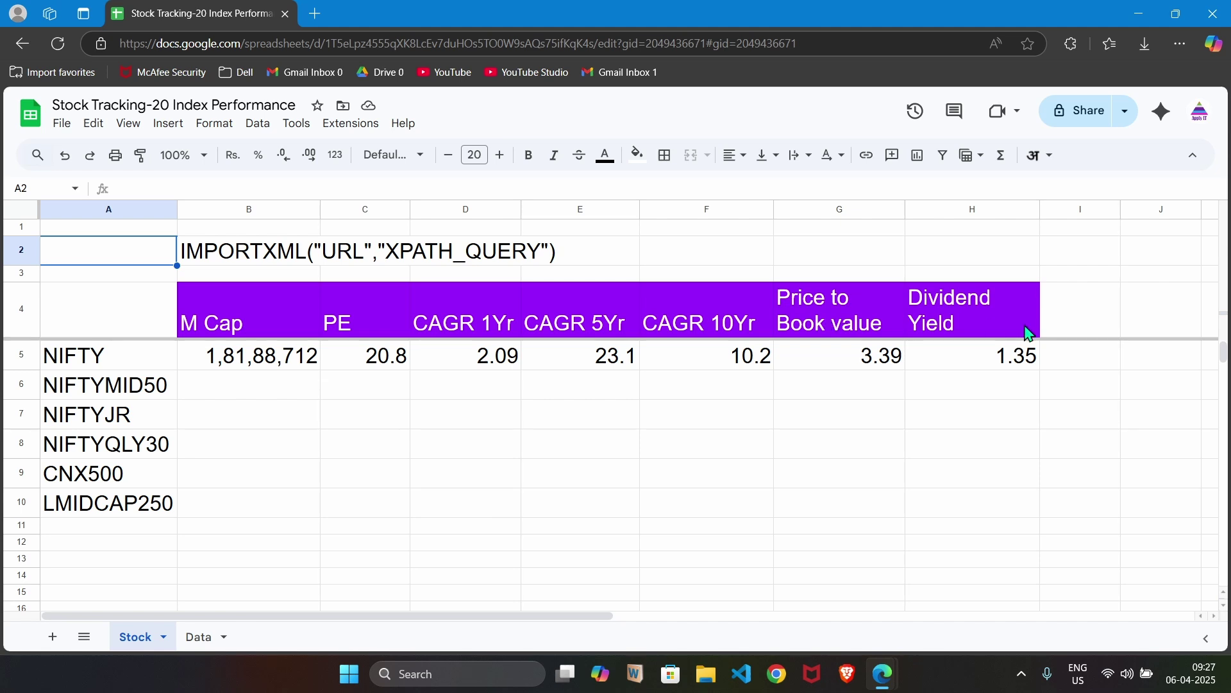
# Switch from the tracker sheet to the screener.in Nifty 50 page in the browser.
pyautogui.hotkey('alt', 'Tab')
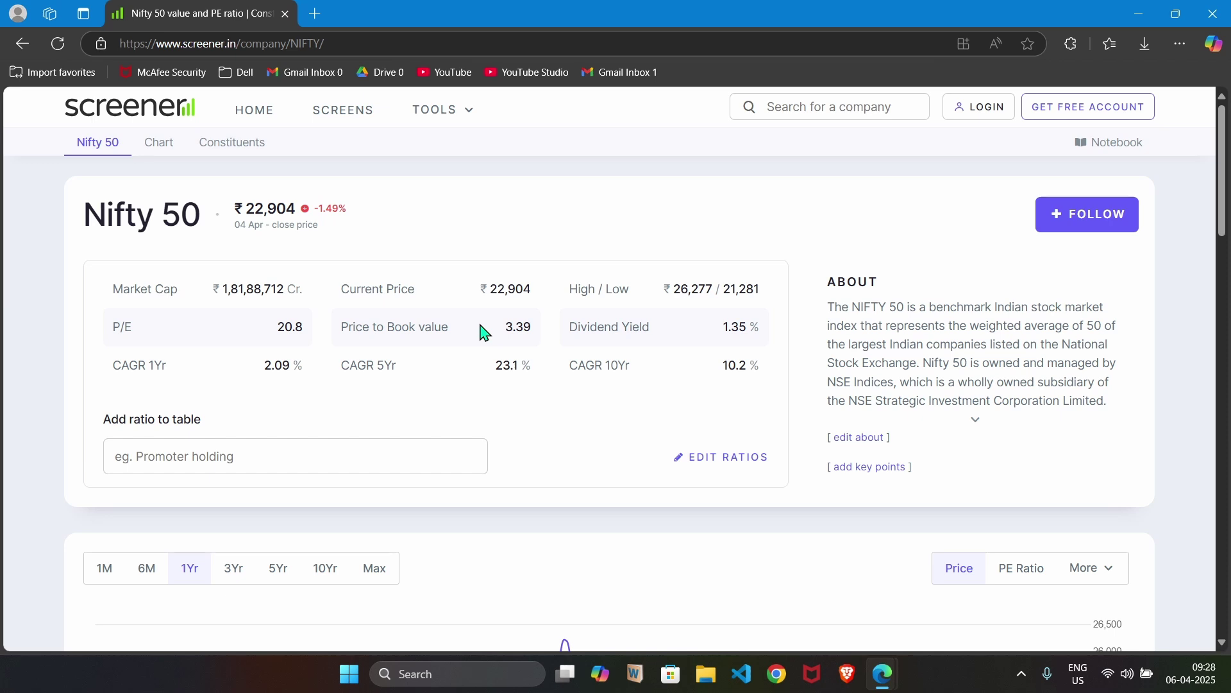
# Search screener.in for 'nifty' and open the Nifty Midcap 50 index page.
pyautogui.hotkey('alt', 'Tab')
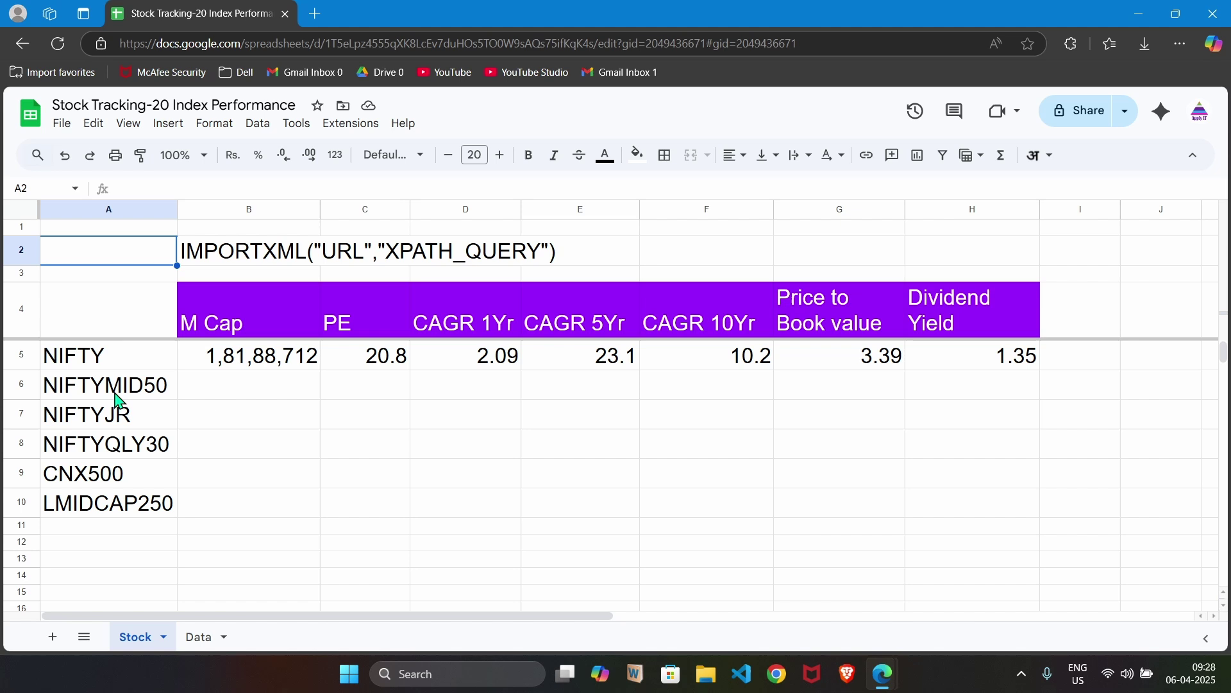
pyautogui.hotkey('alt', 'Tab')
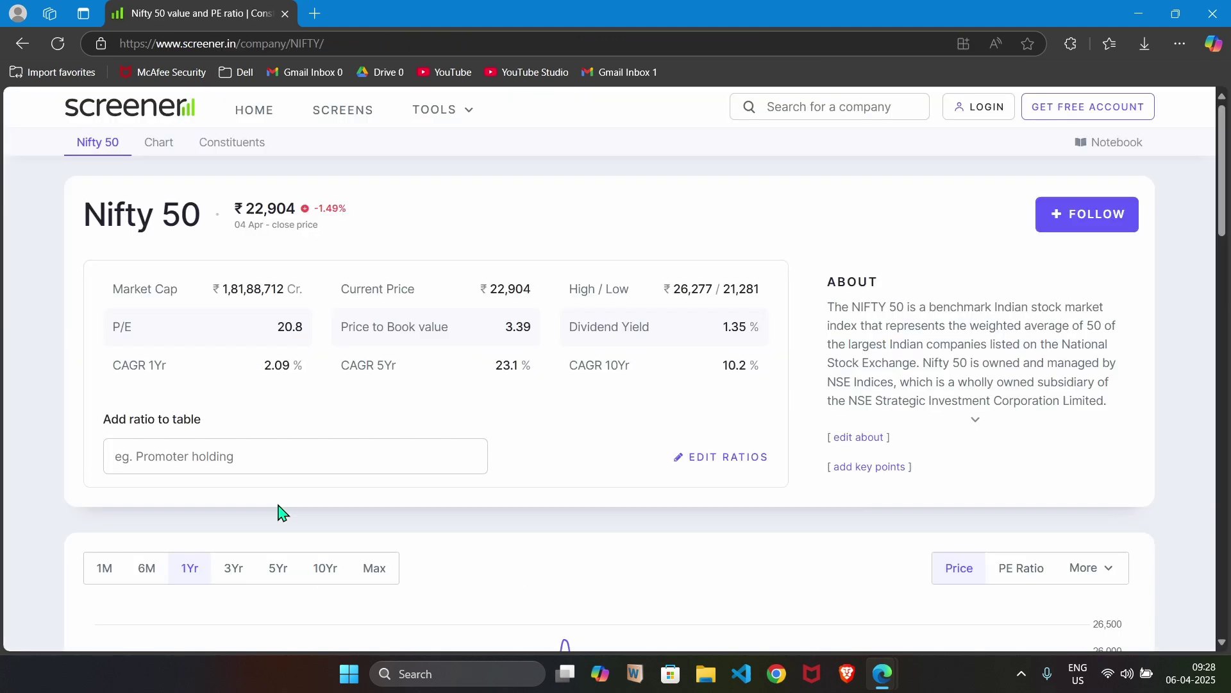
pyautogui.click(837, 107)
pyautogui.write('nifty')
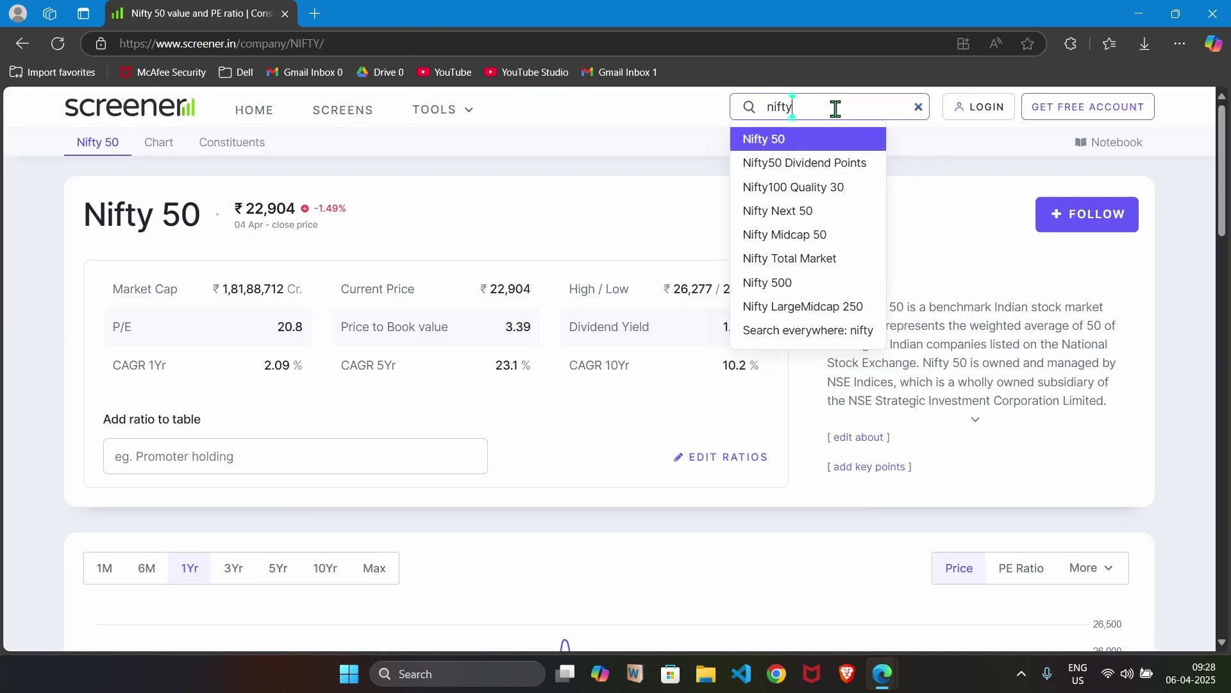
pyautogui.click(825, 237)
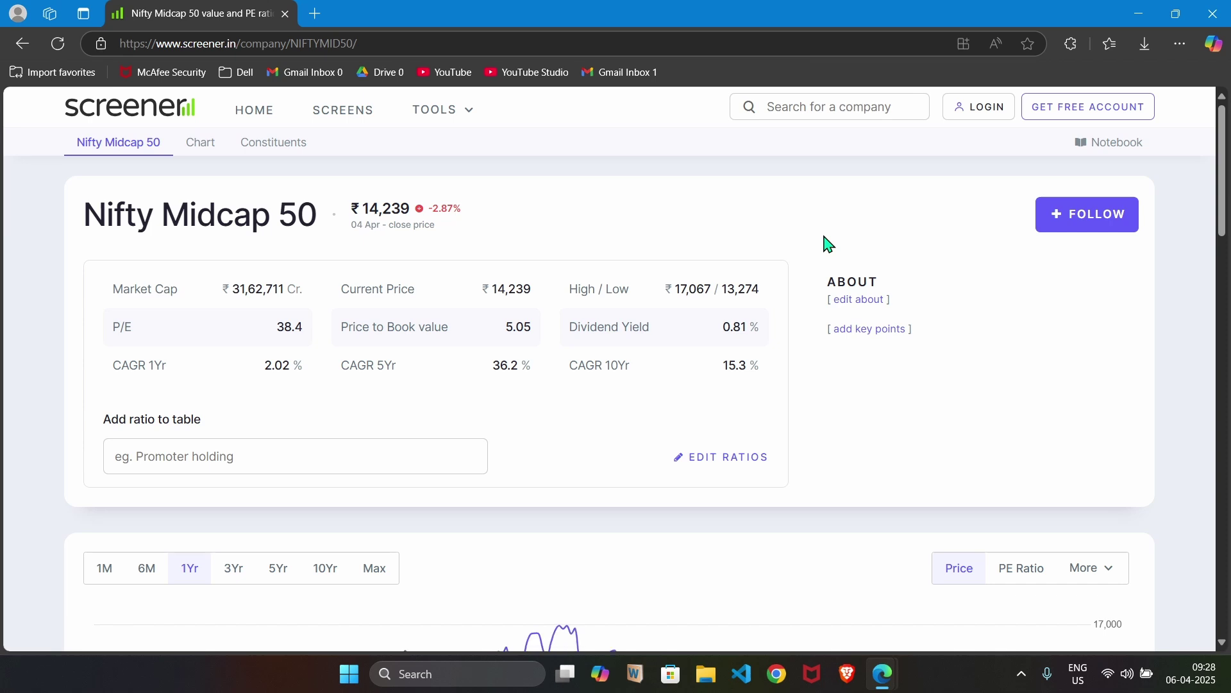
# Start another 'nifty' search, dismiss its suggestions, and return to the tracker sheet.
pyautogui.click(760, 101)
pyautogui.write('nifty')
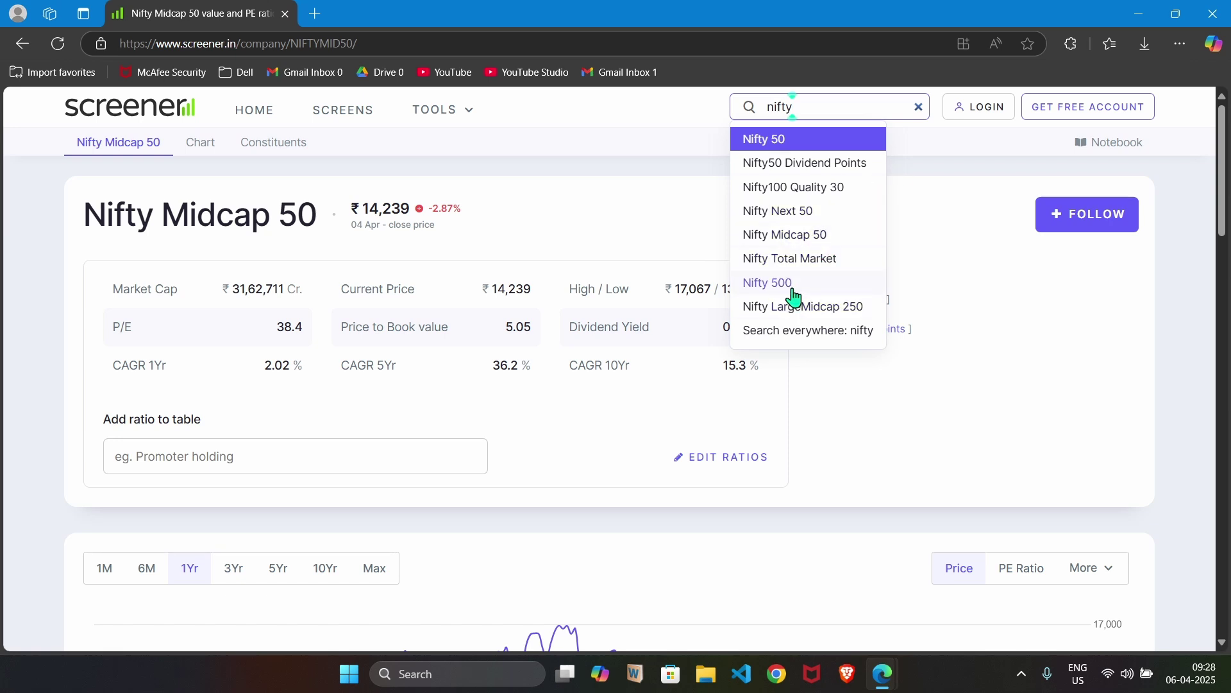
pyautogui.click(905, 219)
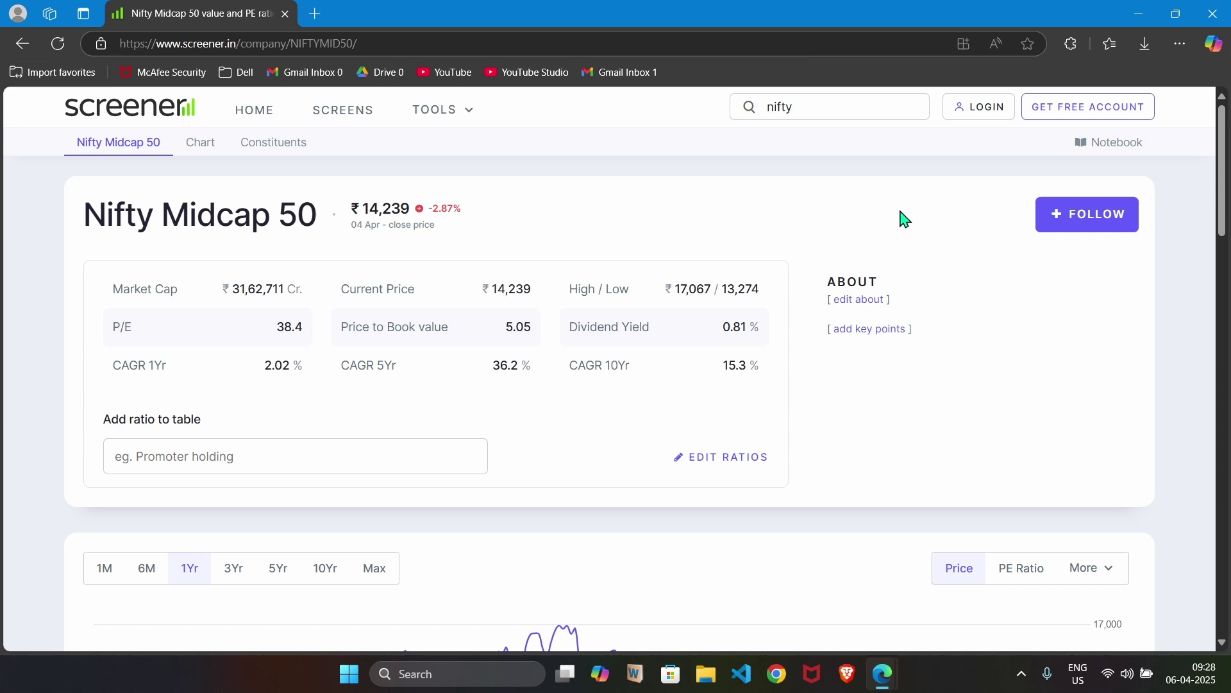
pyautogui.hotkey('alt', 'Tab')
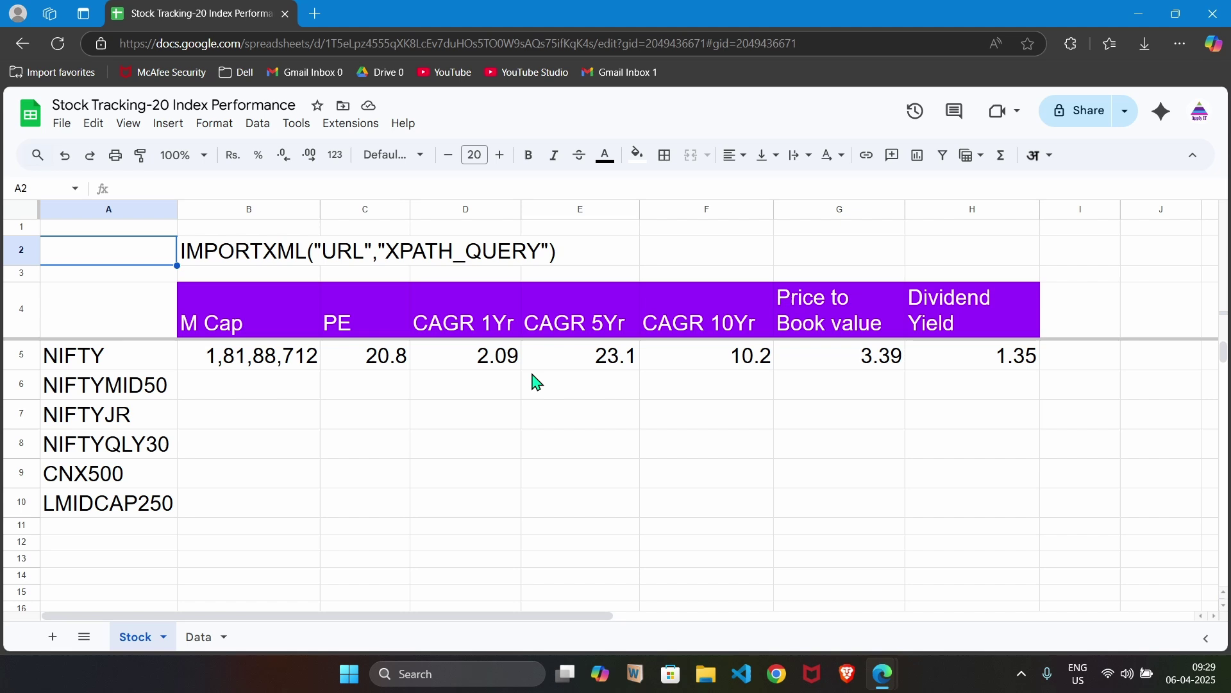
# Select cell B5 to see the IMPORTXML formula behind the NIFTY market cap.
pyautogui.click(273, 363)
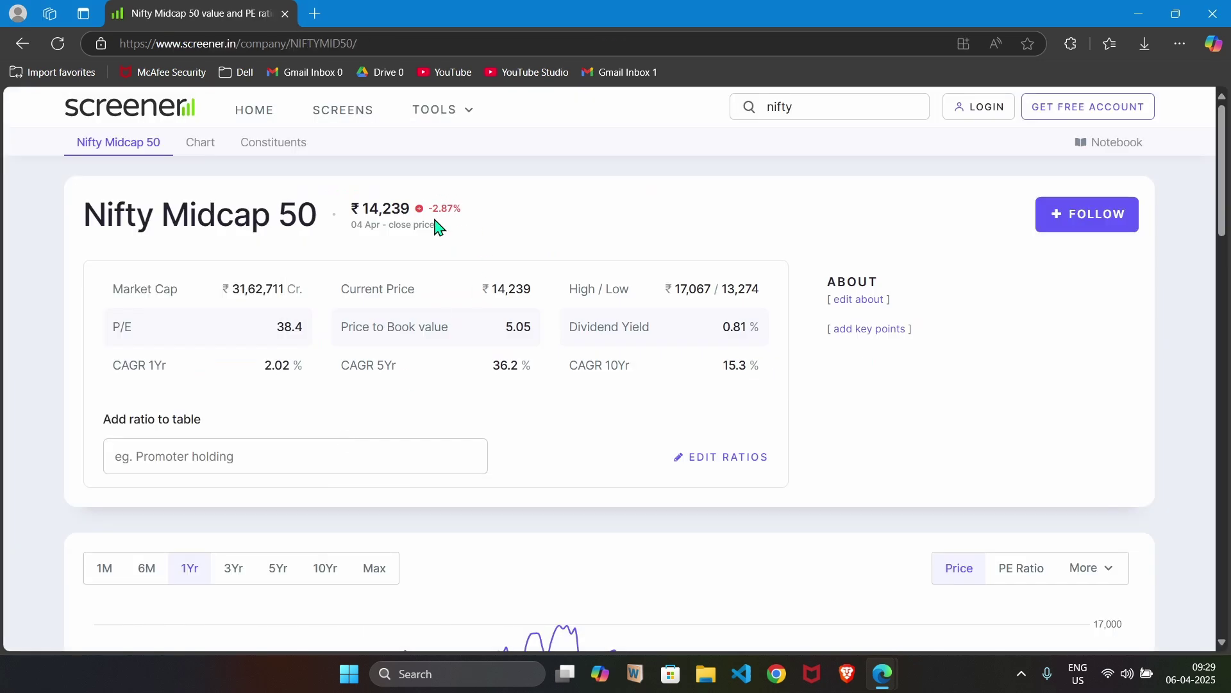
# Open the Nifty 50 page from the search suggestions and check C5's PE formula.
pyautogui.click(803, 109)
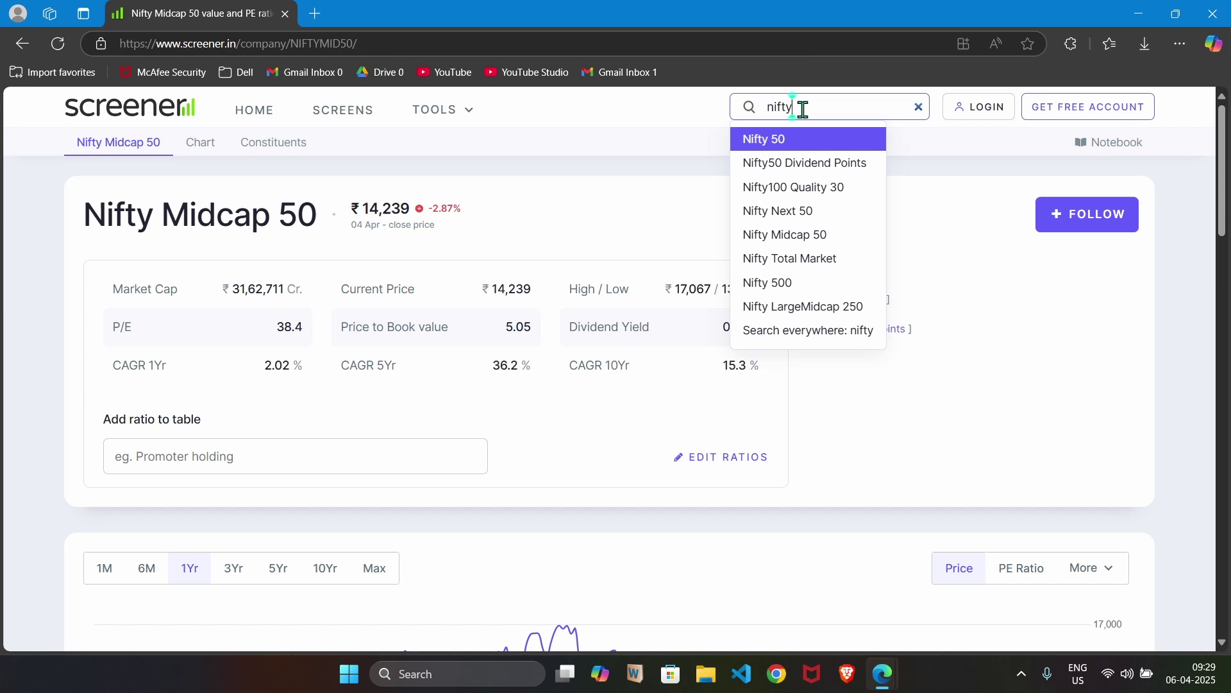
pyautogui.click(767, 148)
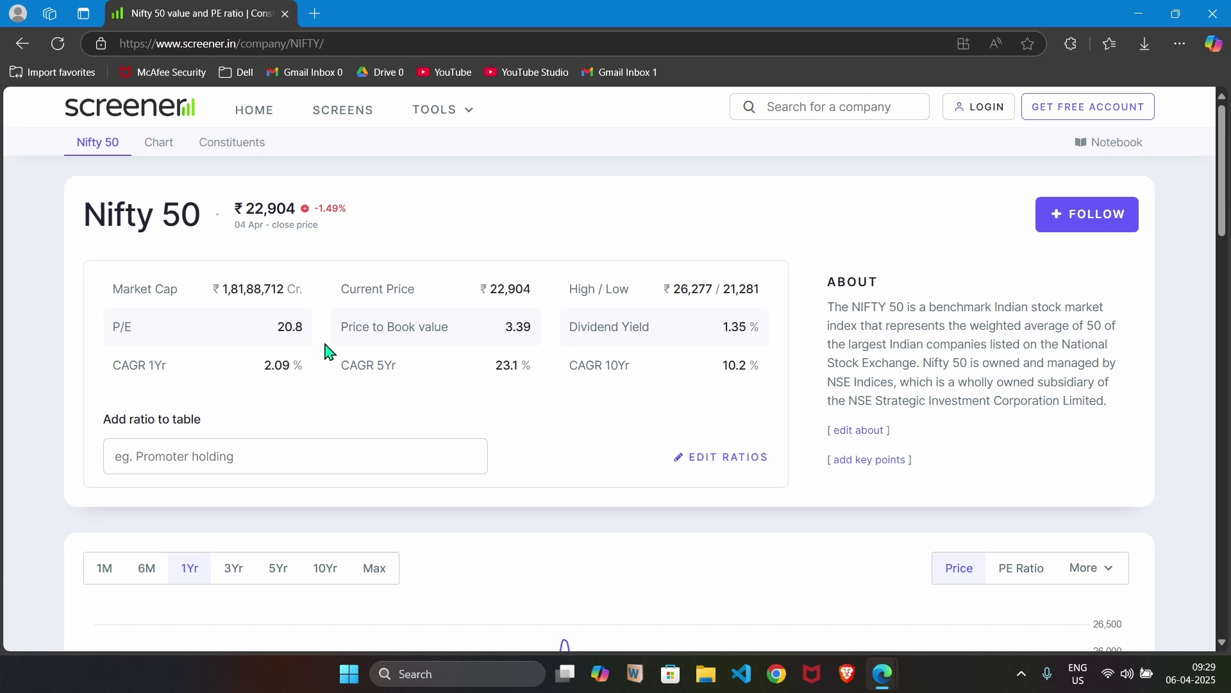
pyautogui.hotkey('alt', 'Tab')
pyautogui.click(392, 356)
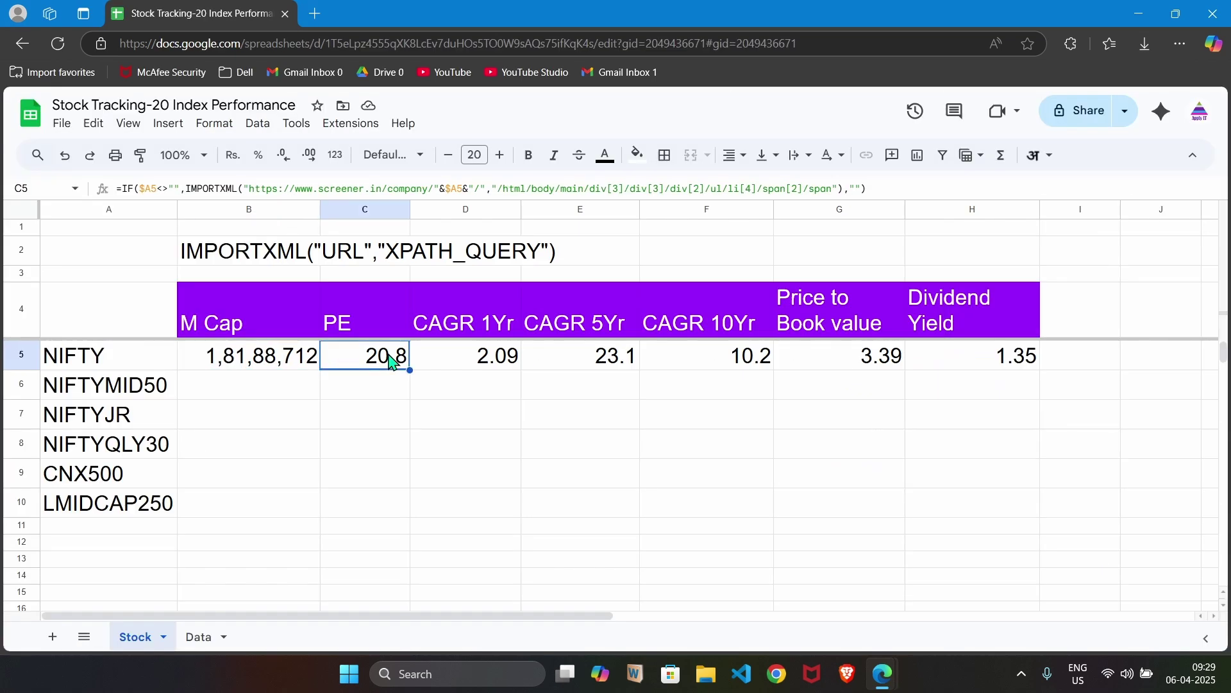
pyautogui.hotkey('alt', 'Tab')
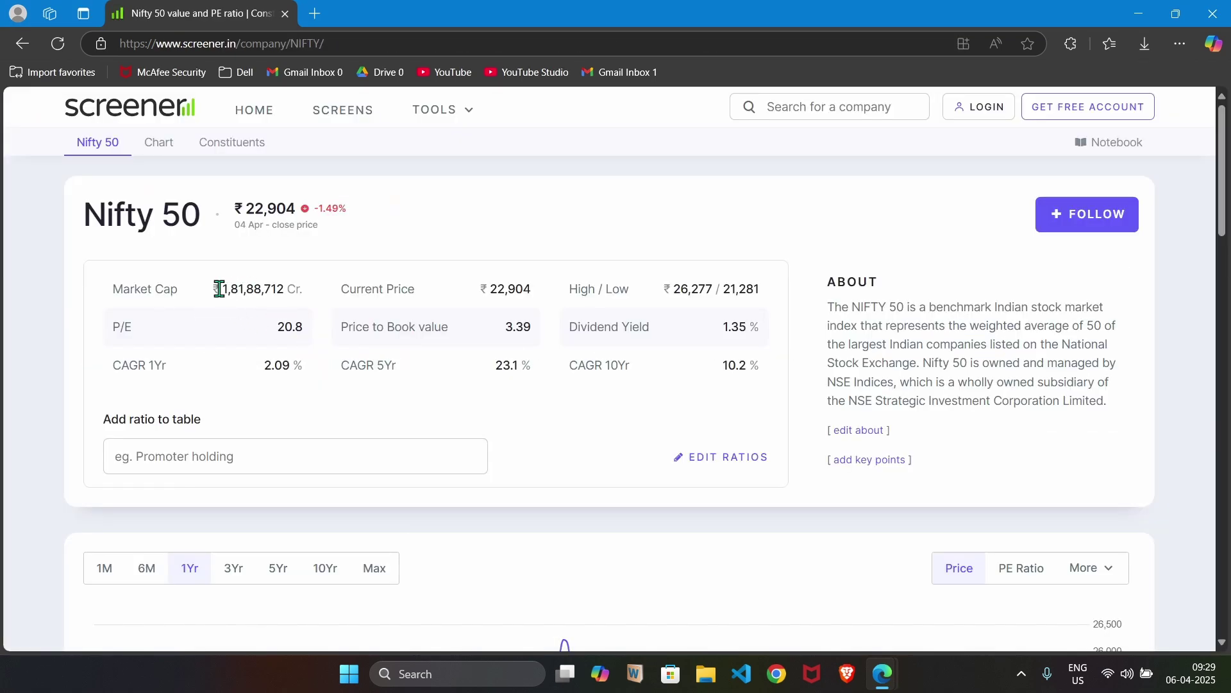
# Compare the Nifty 50 Market Cap figure with the sheet's B5 market cap value.
pyautogui.moveTo(219, 288); pyautogui.dragTo(282, 288)
pyautogui.hotkey('alt', 'Tab')
pyautogui.click(275, 361)
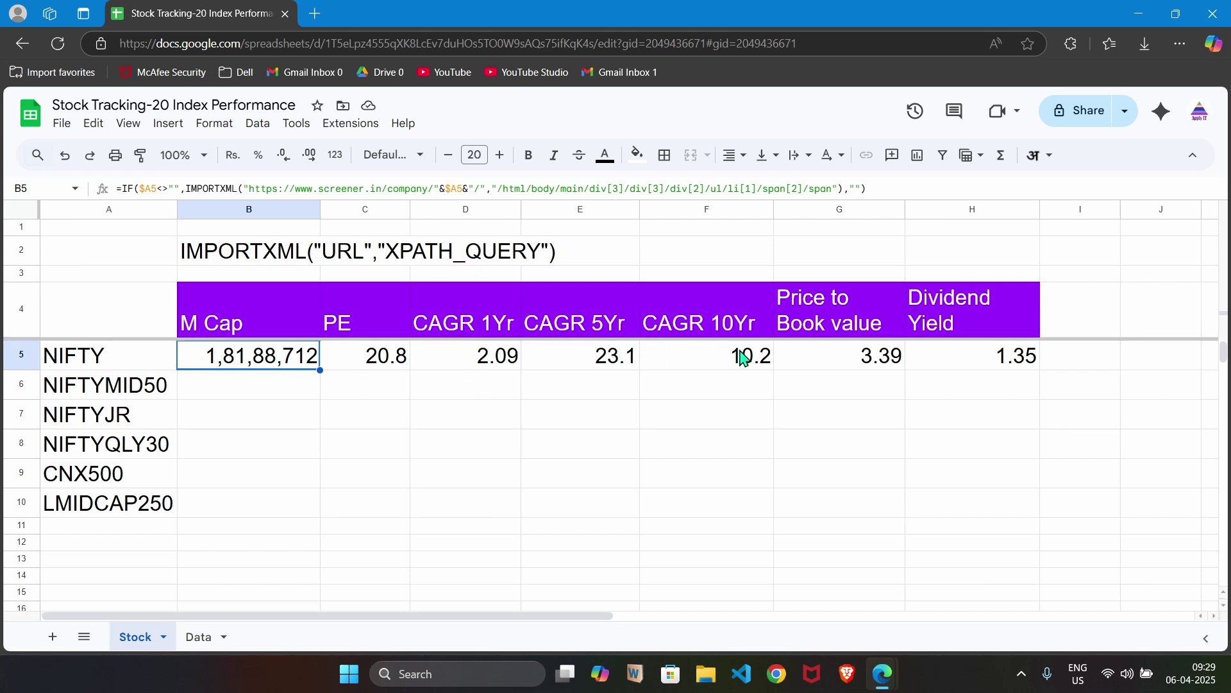
pyautogui.hotkey('alt', 'Tab')
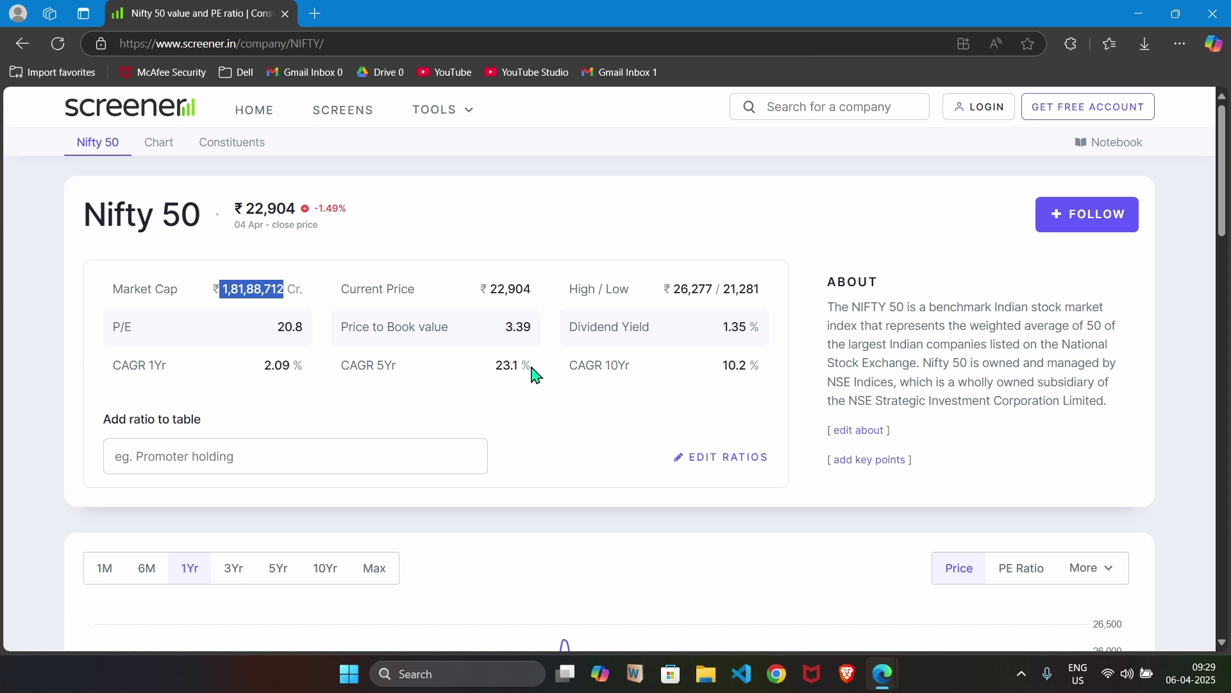
# Compare the Price to Book value 3.39 against the sheet's NIFTY row.
pyautogui.moveTo(504, 327); pyautogui.dragTo(539, 336)
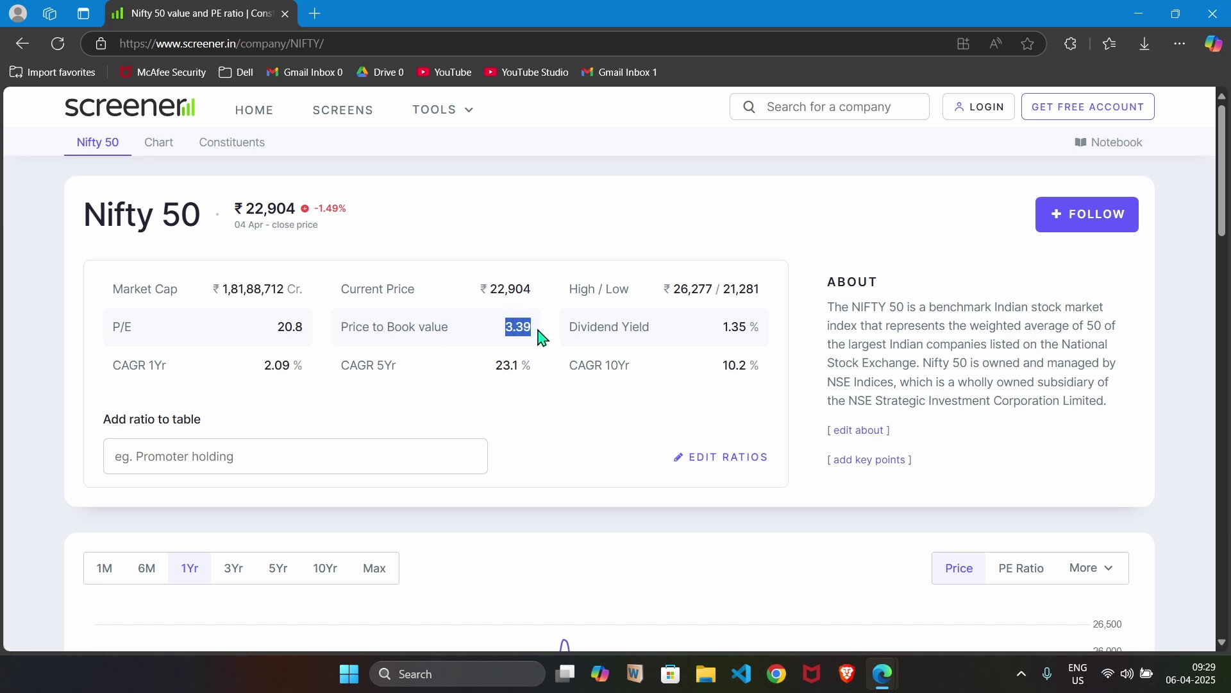
pyautogui.hotkey('alt', 'Tab')
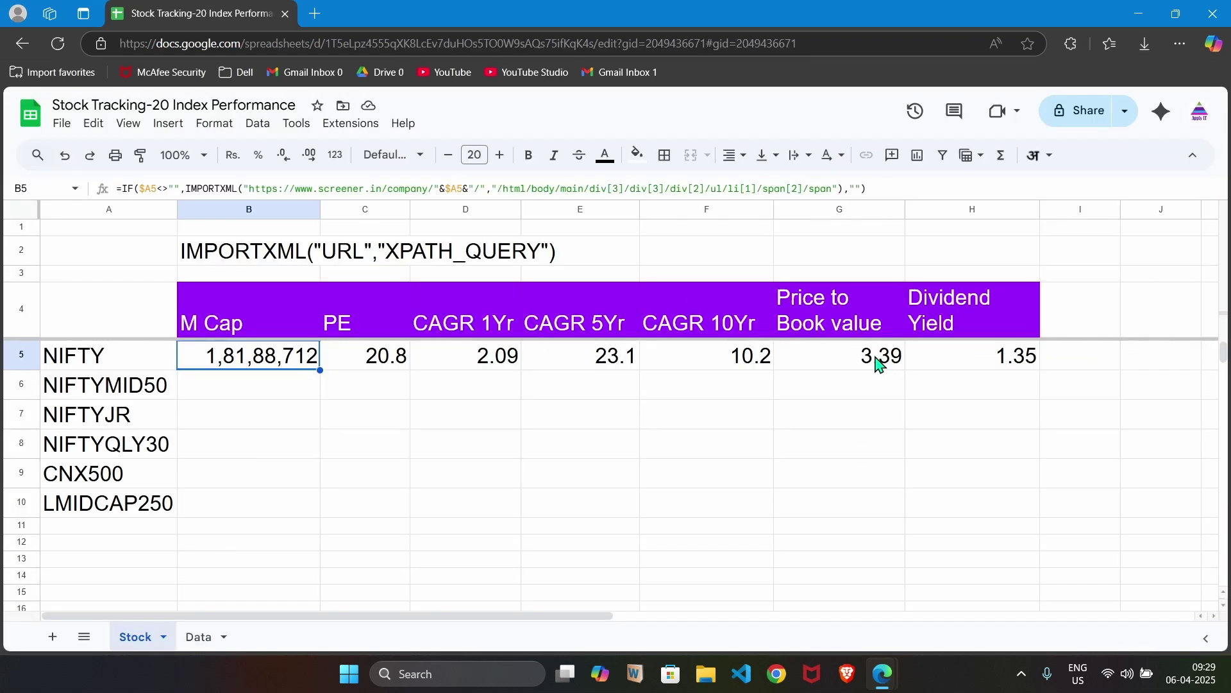
pyautogui.press('alt')
pyautogui.hotkey('alt', 'Tab')
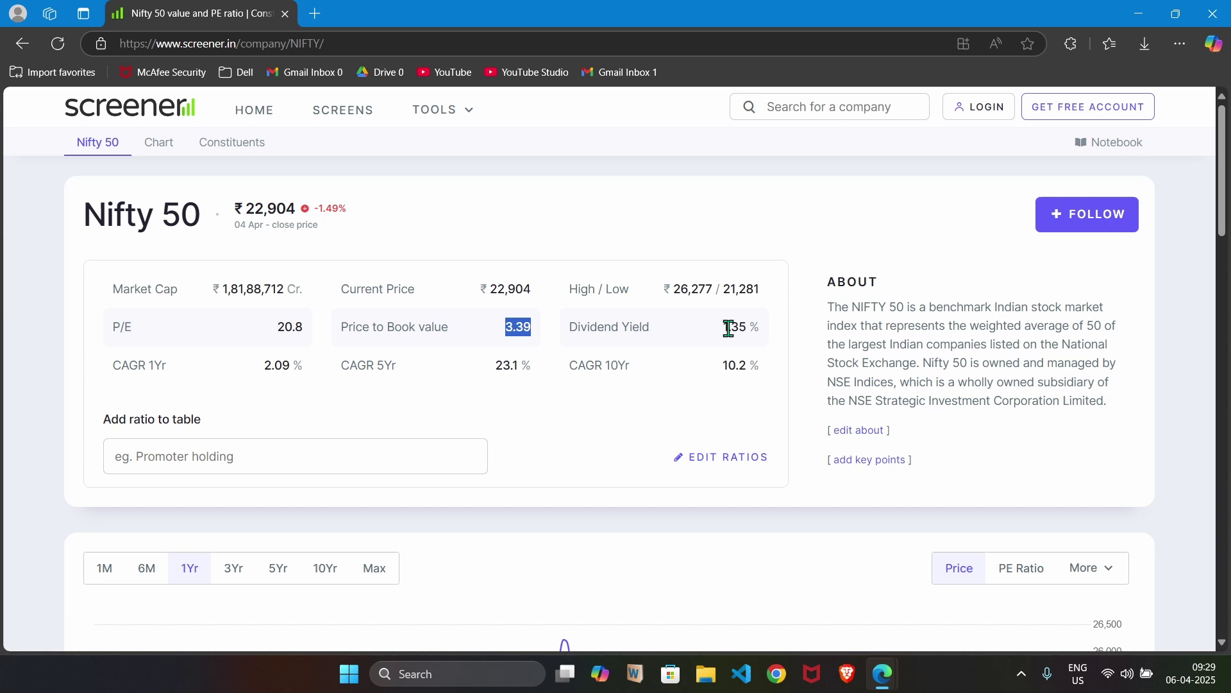
pyautogui.hotkey('alt', 'Tab')
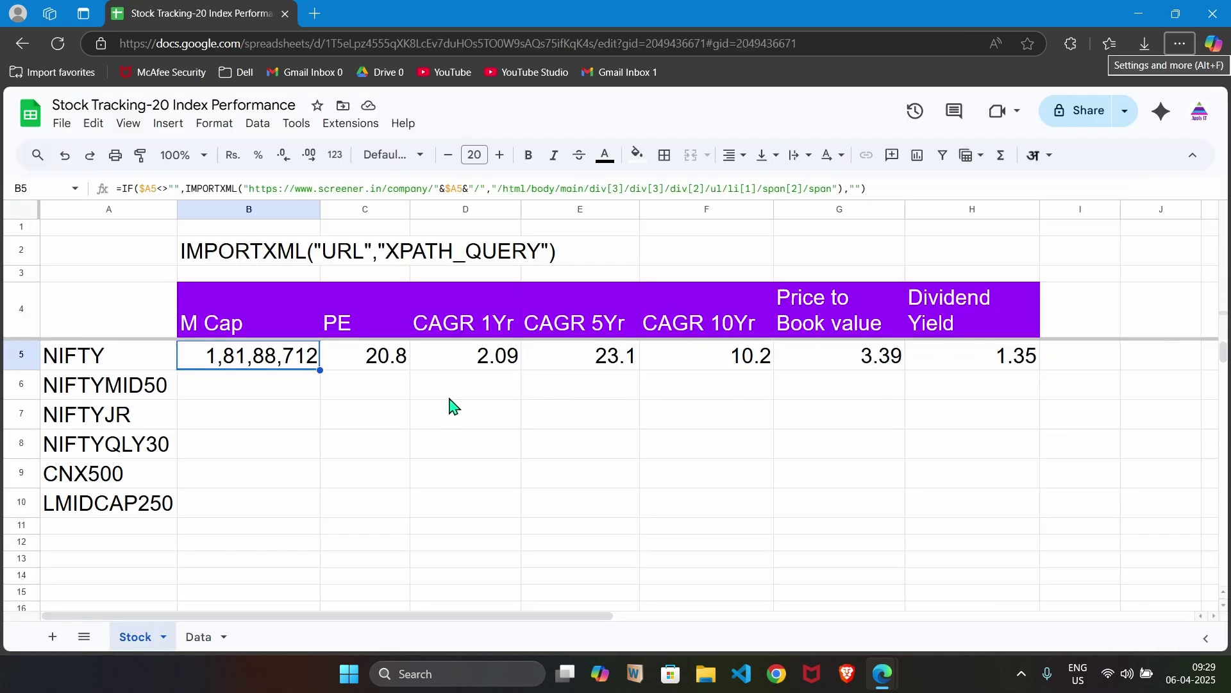
pyautogui.hotkey('alt', 'Tab')
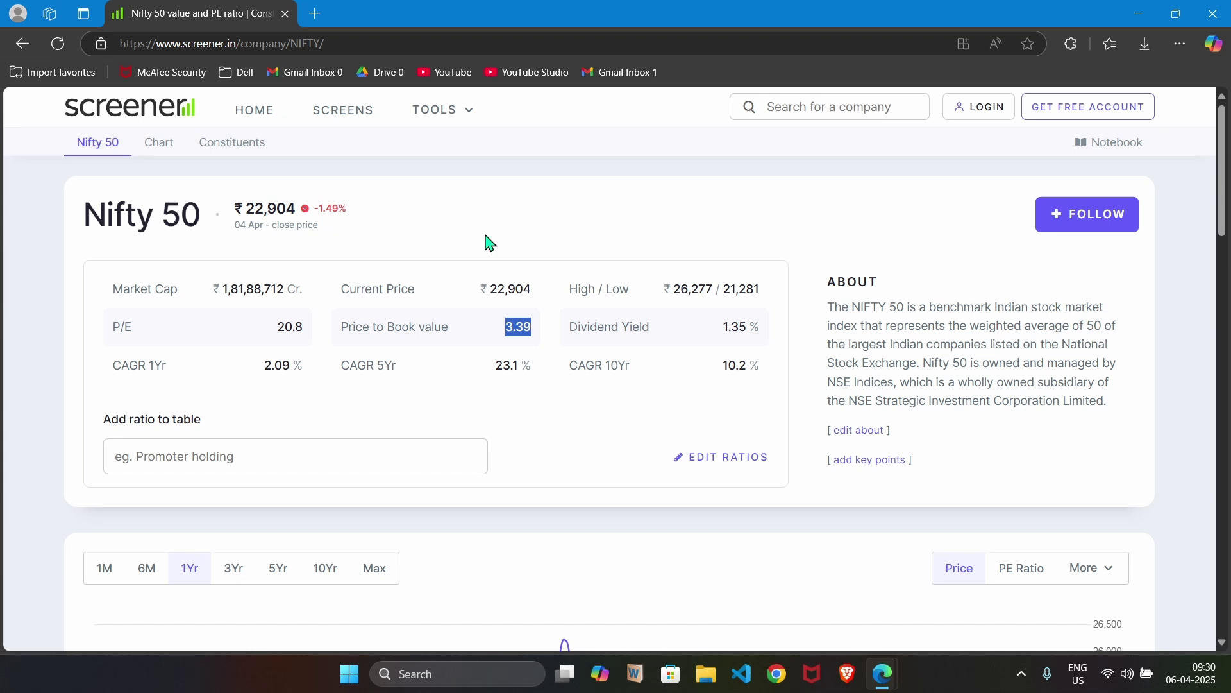
pyautogui.click(488, 243)
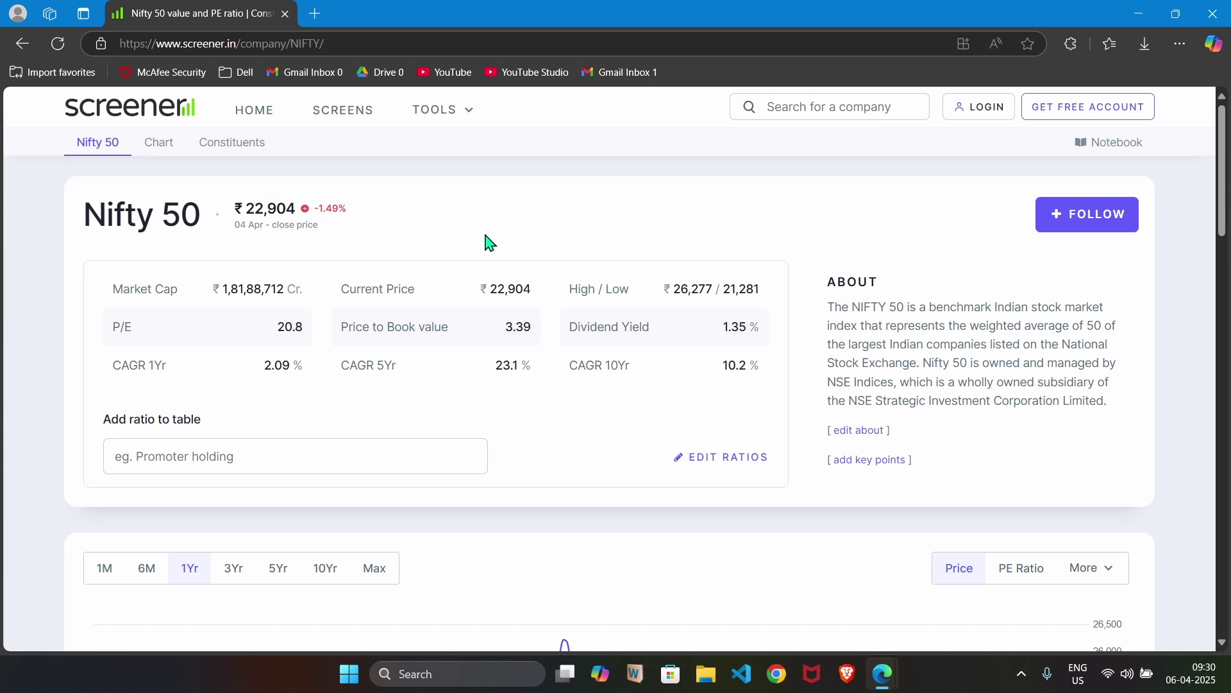
# Inspect the Nifty 50 Market Cap element in developer tools and copy its full XPath.
pyautogui.rightClick(760, 249)
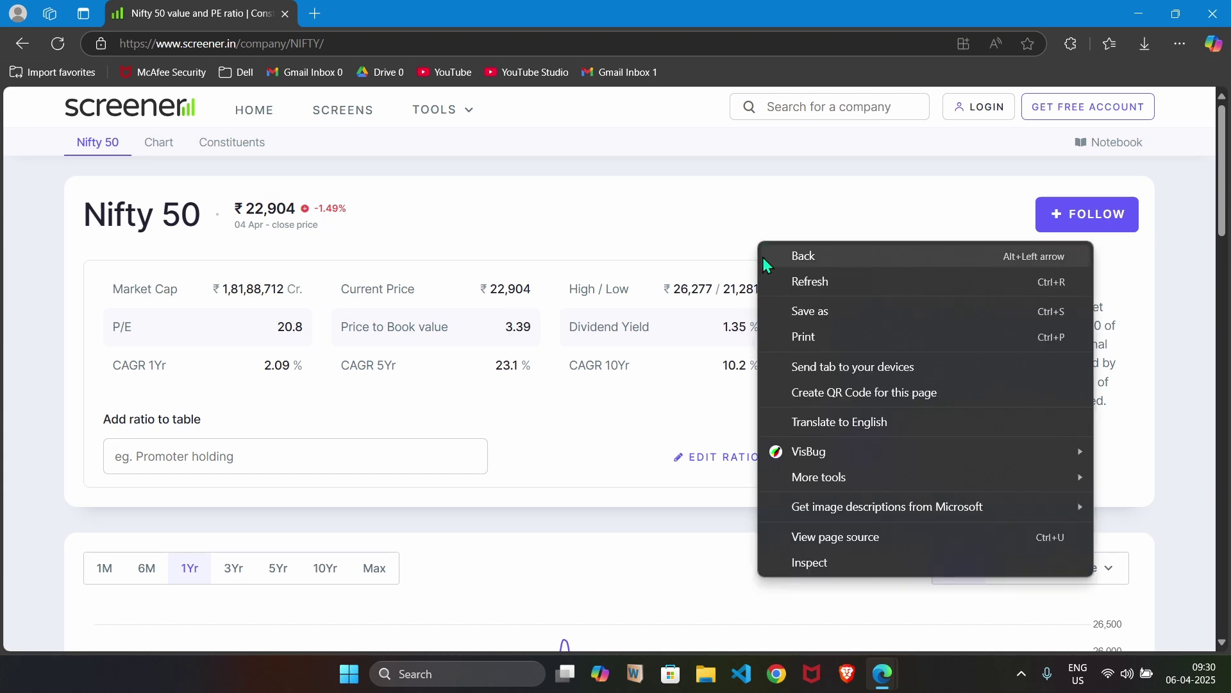
pyautogui.click(801, 564)
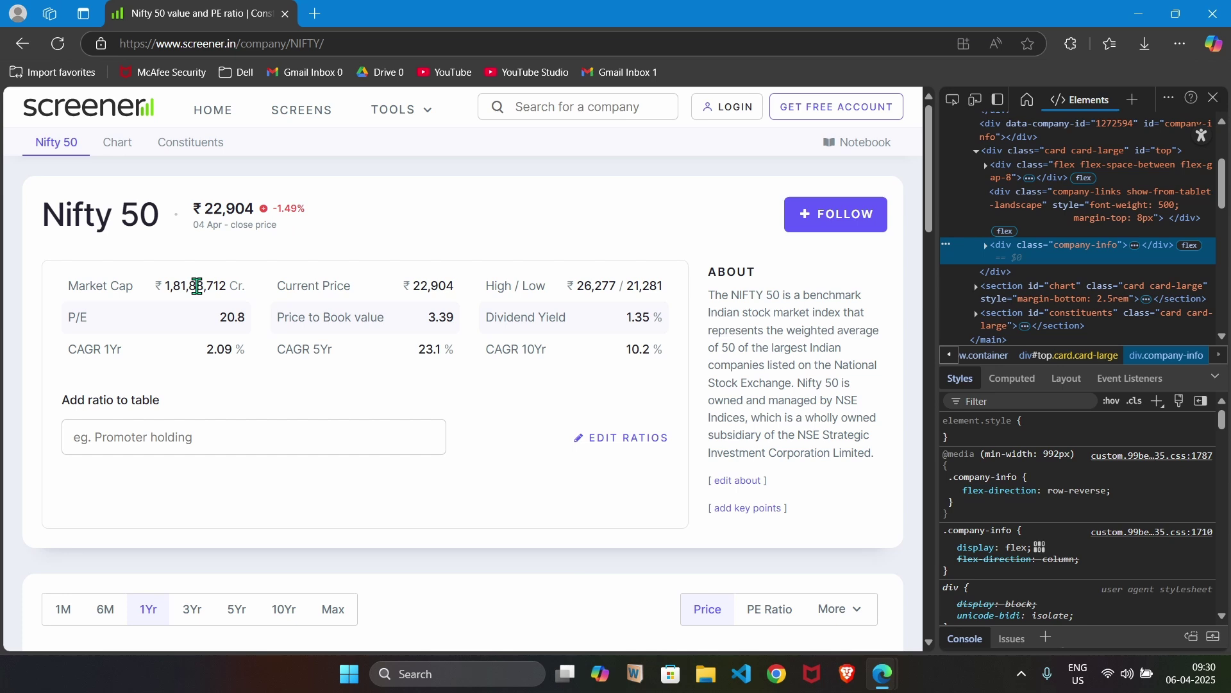
pyautogui.rightClick(198, 288)
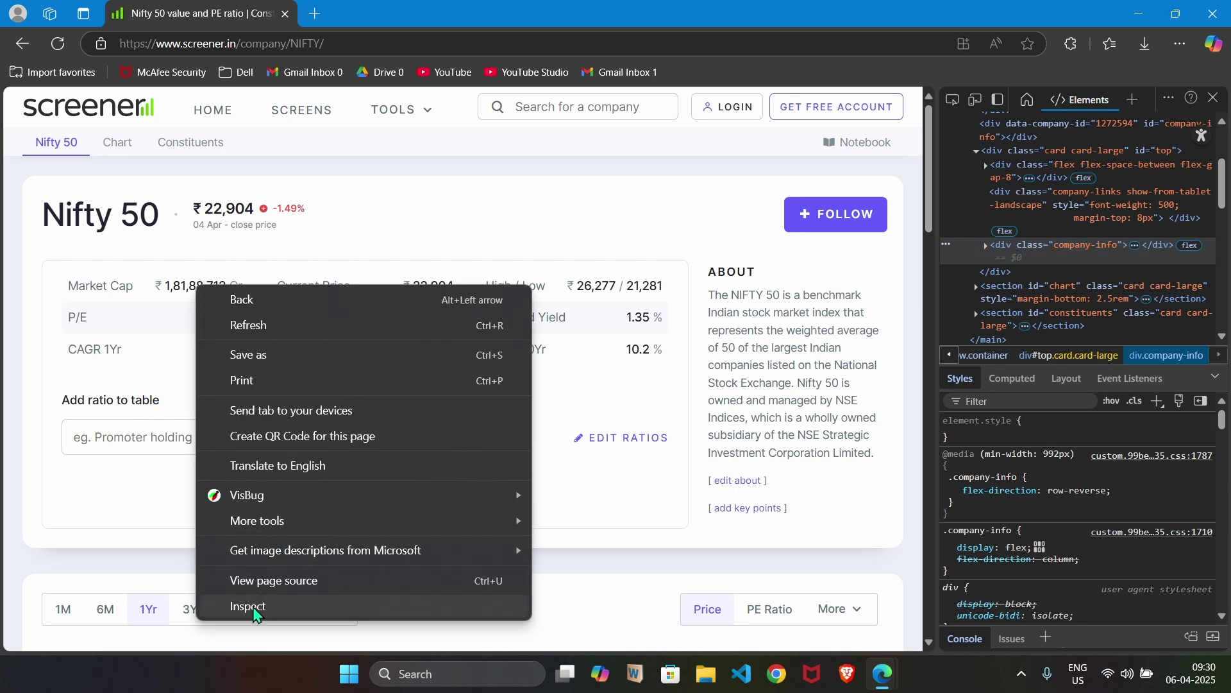
pyautogui.click(256, 606)
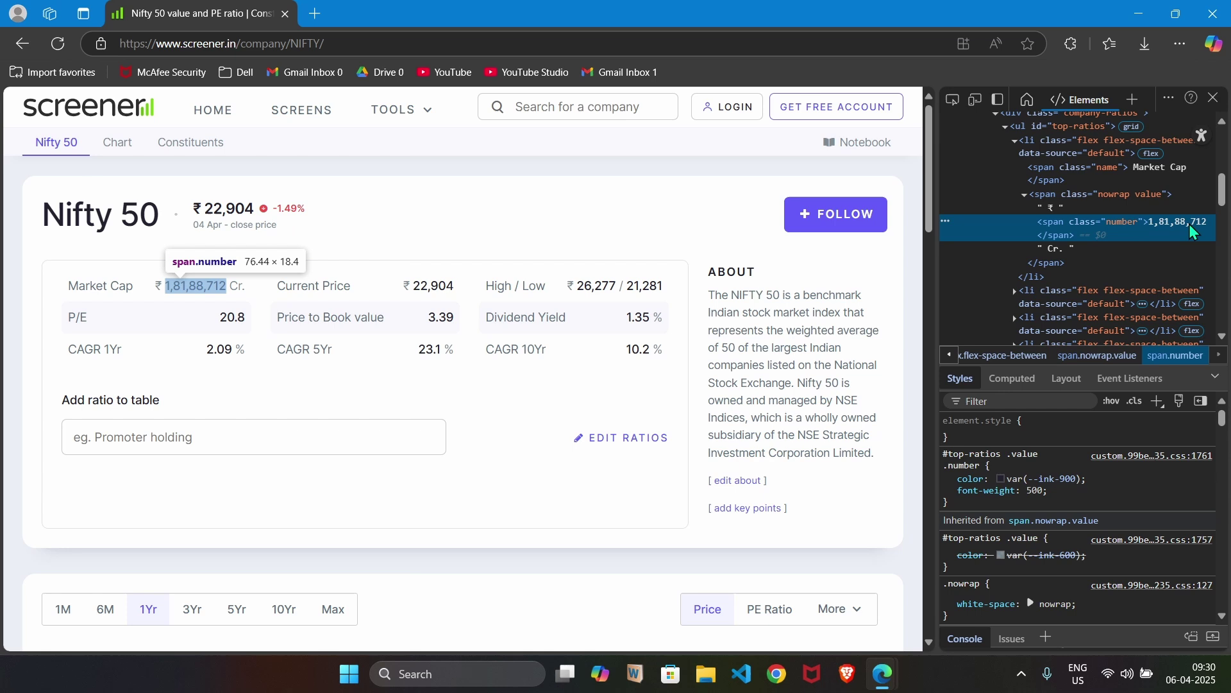
pyautogui.rightClick(1124, 233)
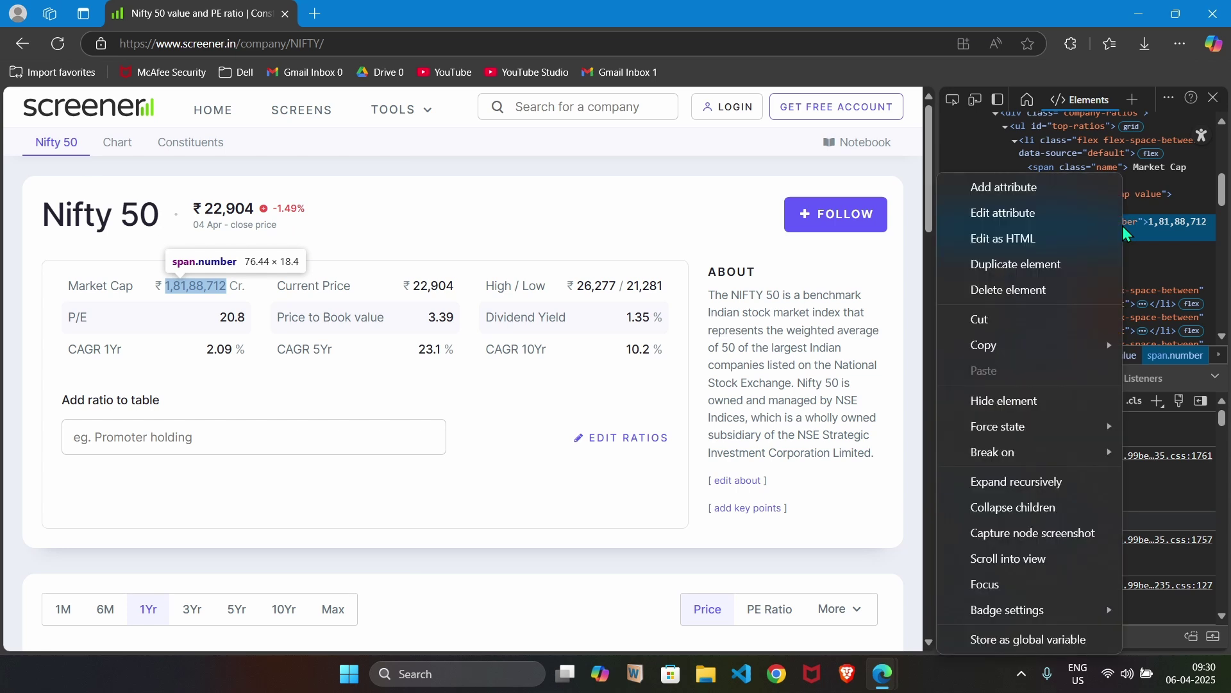
pyautogui.moveTo(1090, 354)
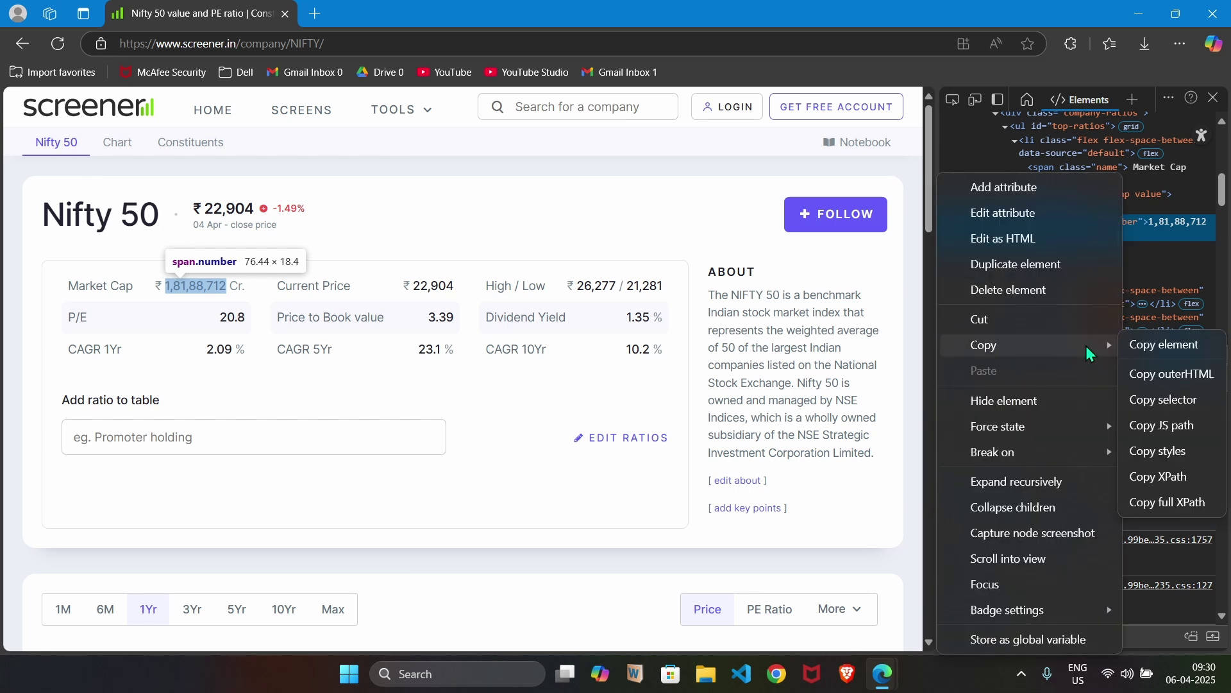
pyautogui.click(1168, 502)
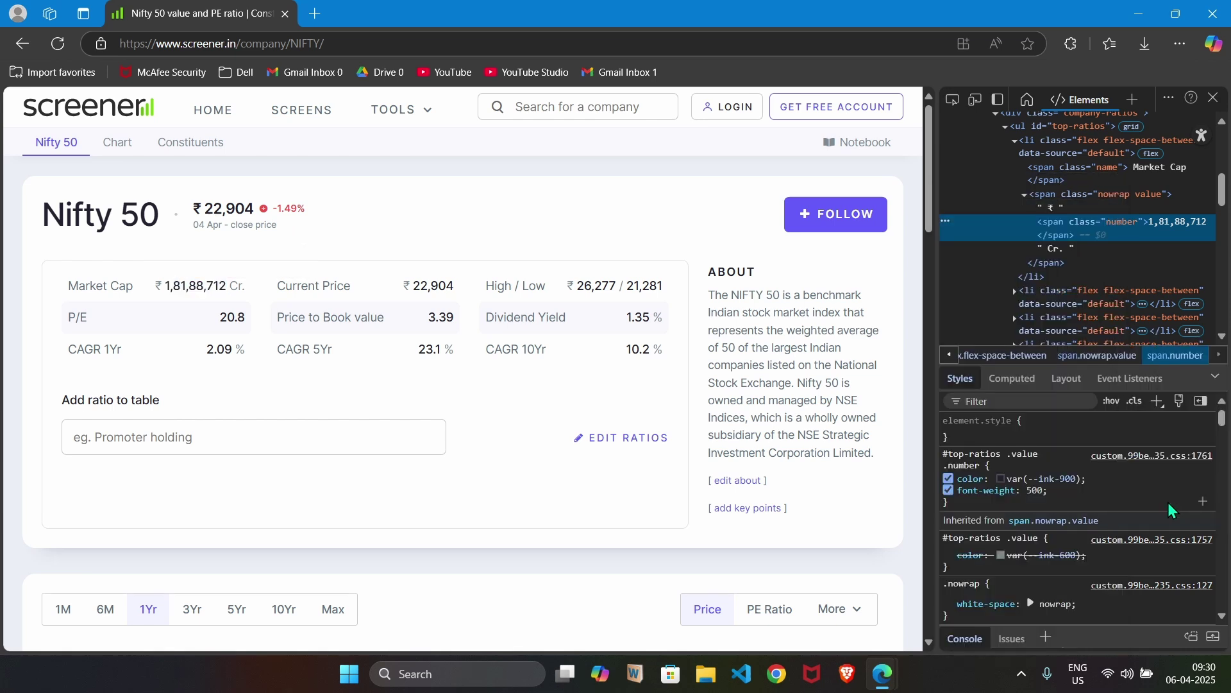
pyautogui.hotkey('alt', 'Tab')
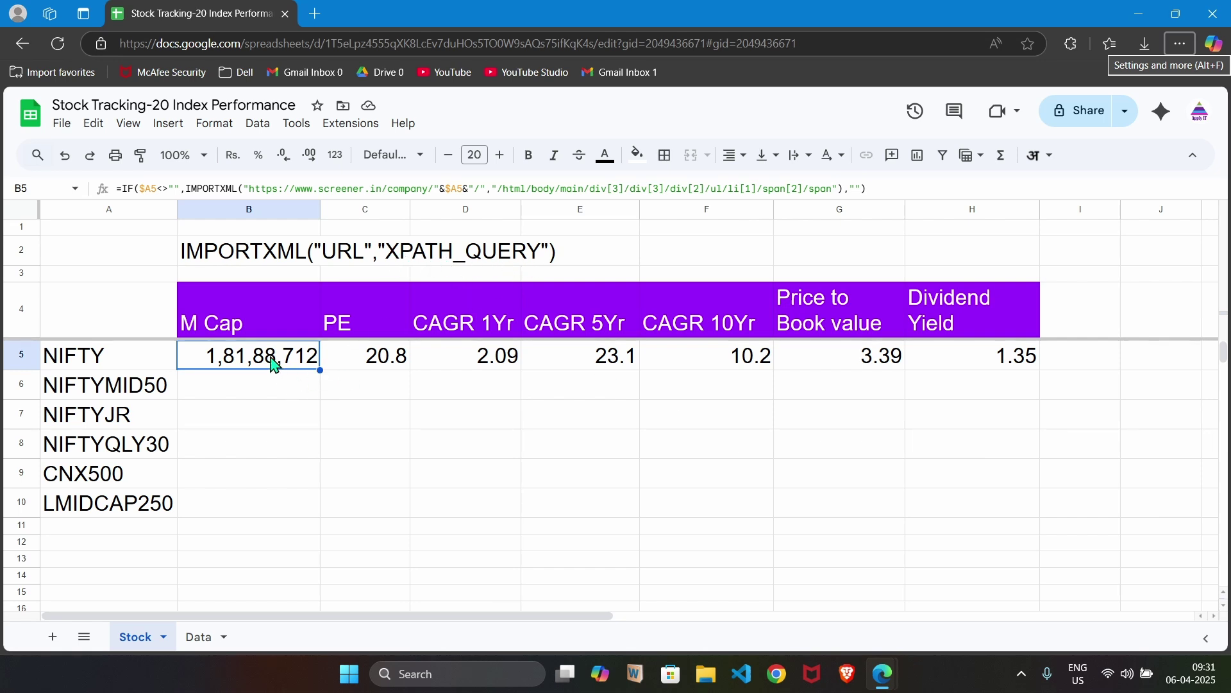
pyautogui.click(214, 188)
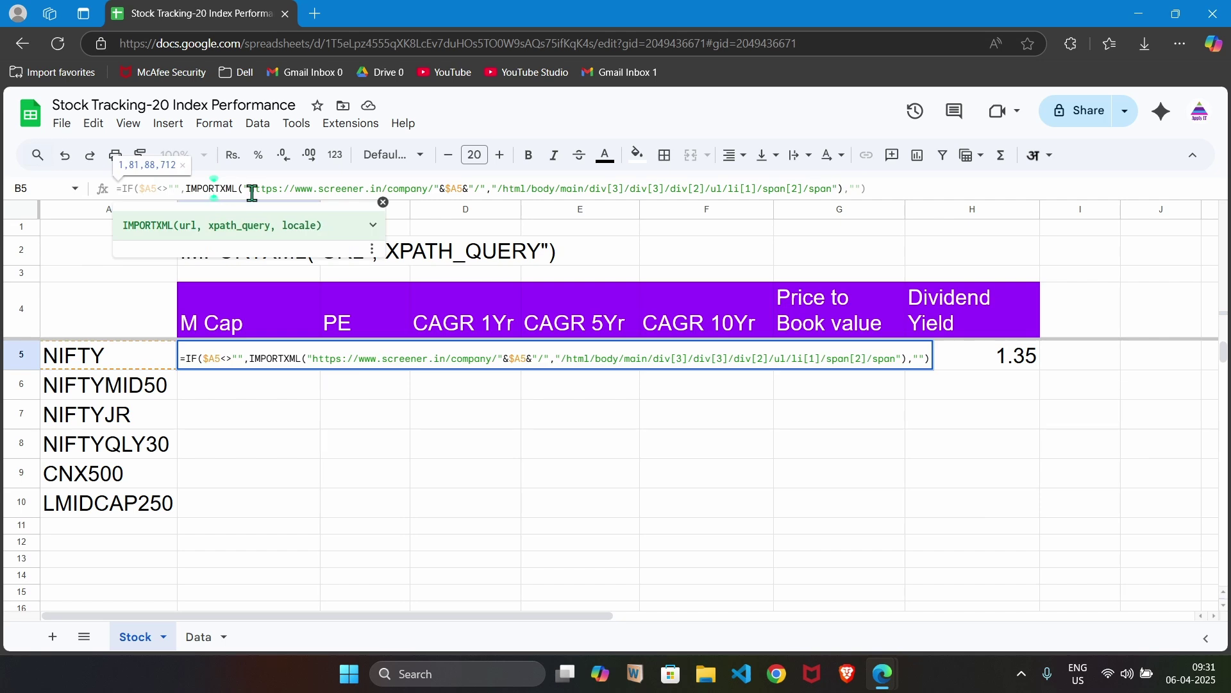
pyautogui.moveTo(244, 189); pyautogui.dragTo(486, 197)
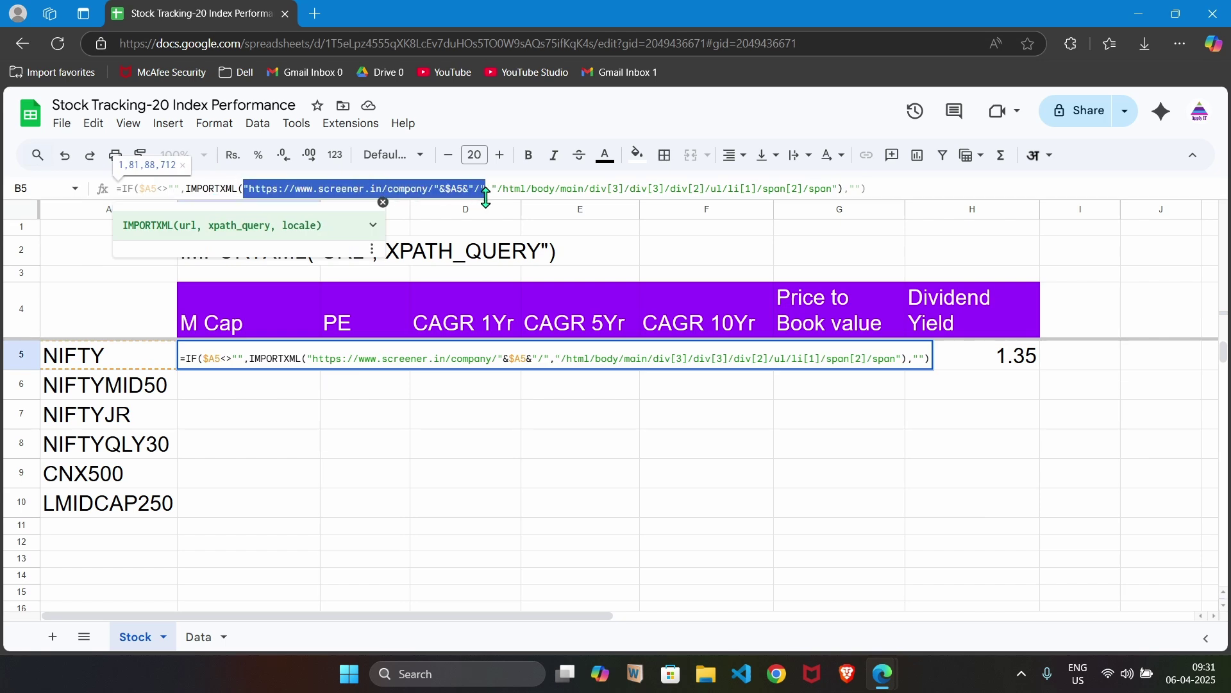
pyautogui.hotkey('alt', 'Tab')
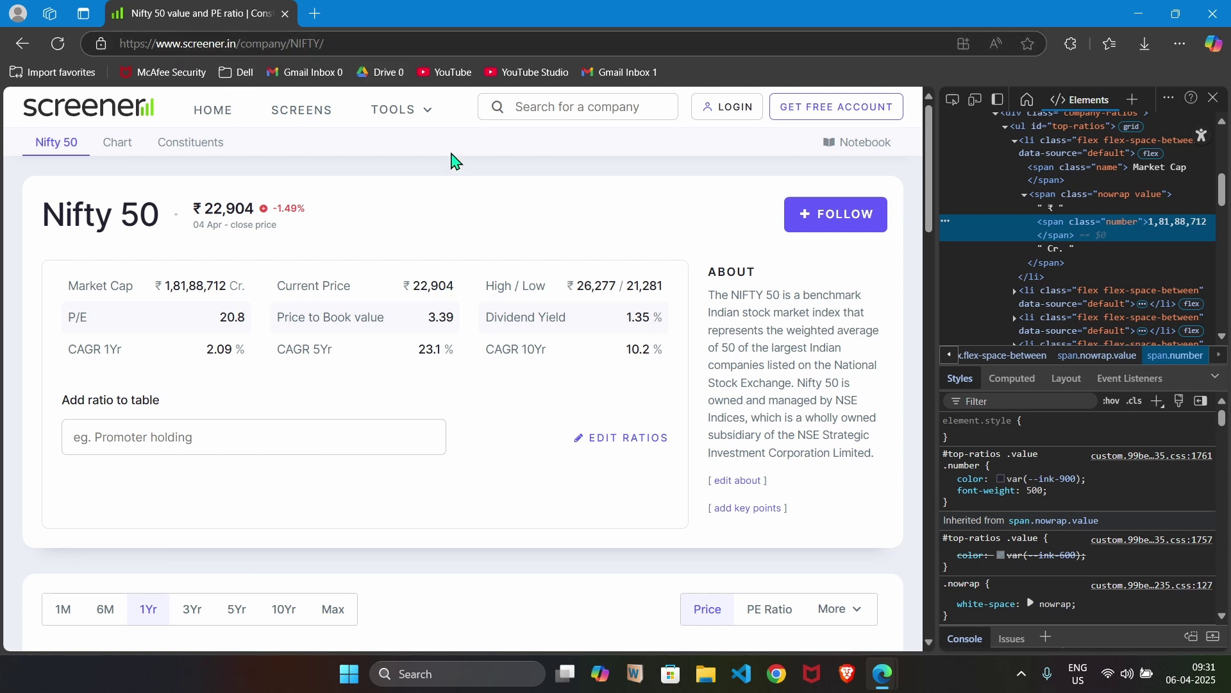
pyautogui.doubleClick(306, 45)
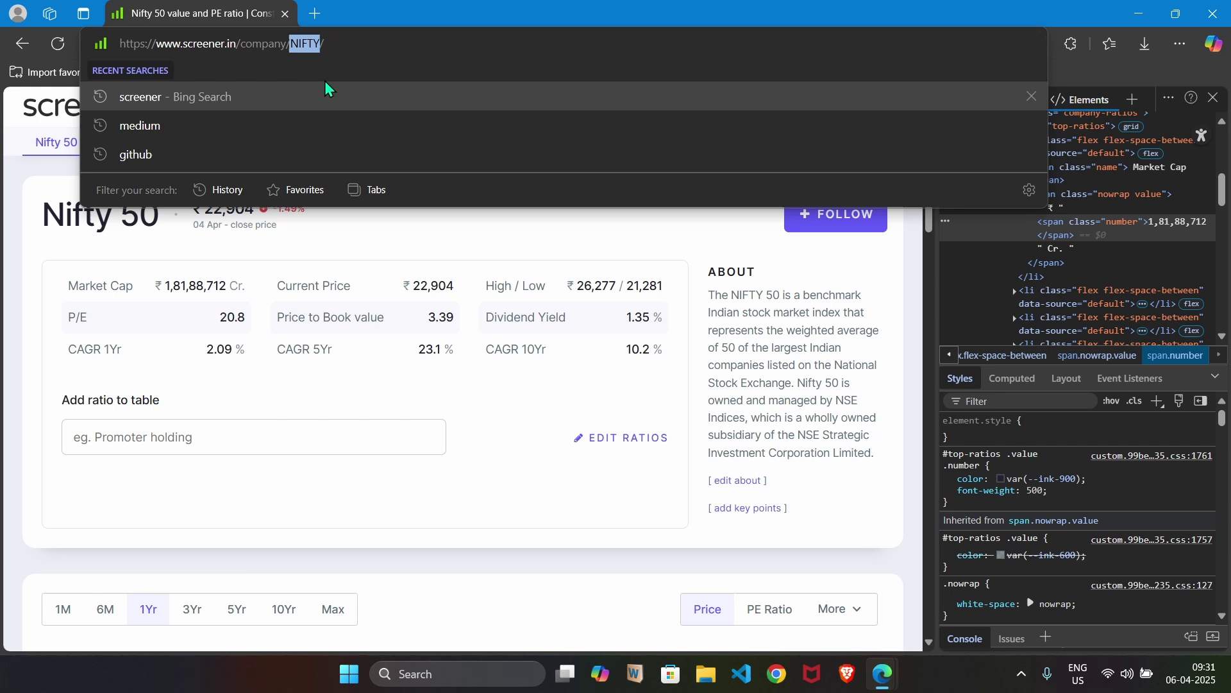
pyautogui.hotkey('alt', 'Tab')
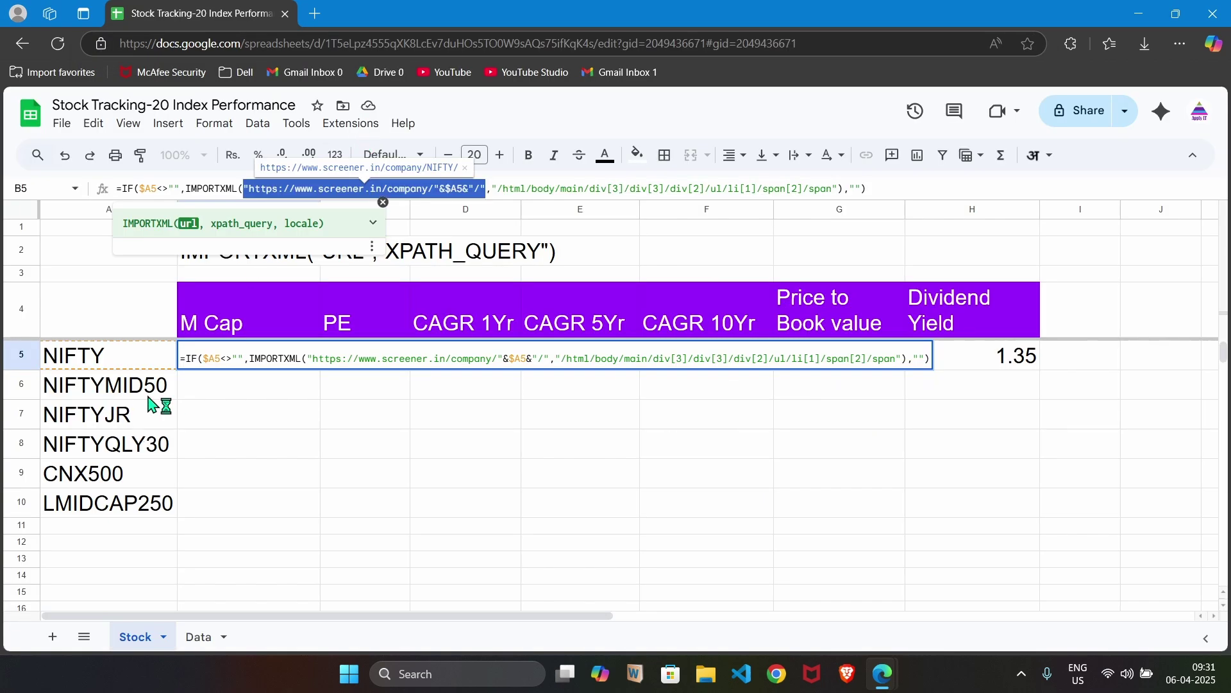
pyautogui.hotkey('alt', 'Tab')
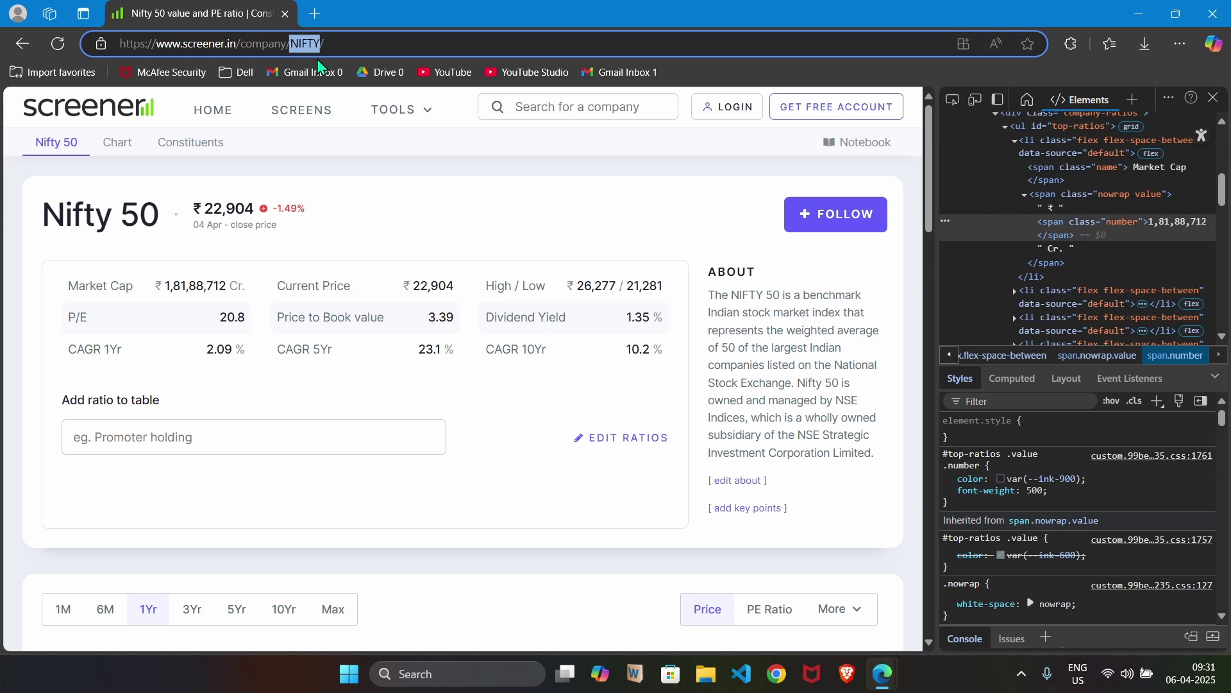
pyautogui.hotkey('alt', 'Tab')
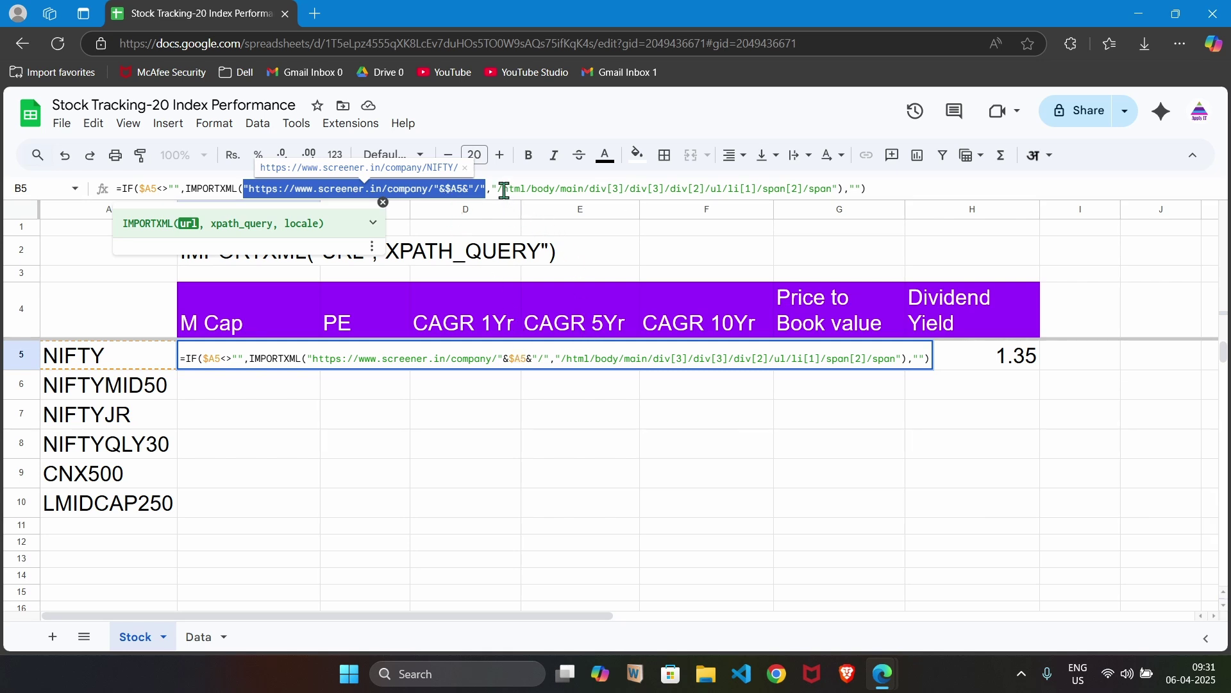
pyautogui.click(488, 254)
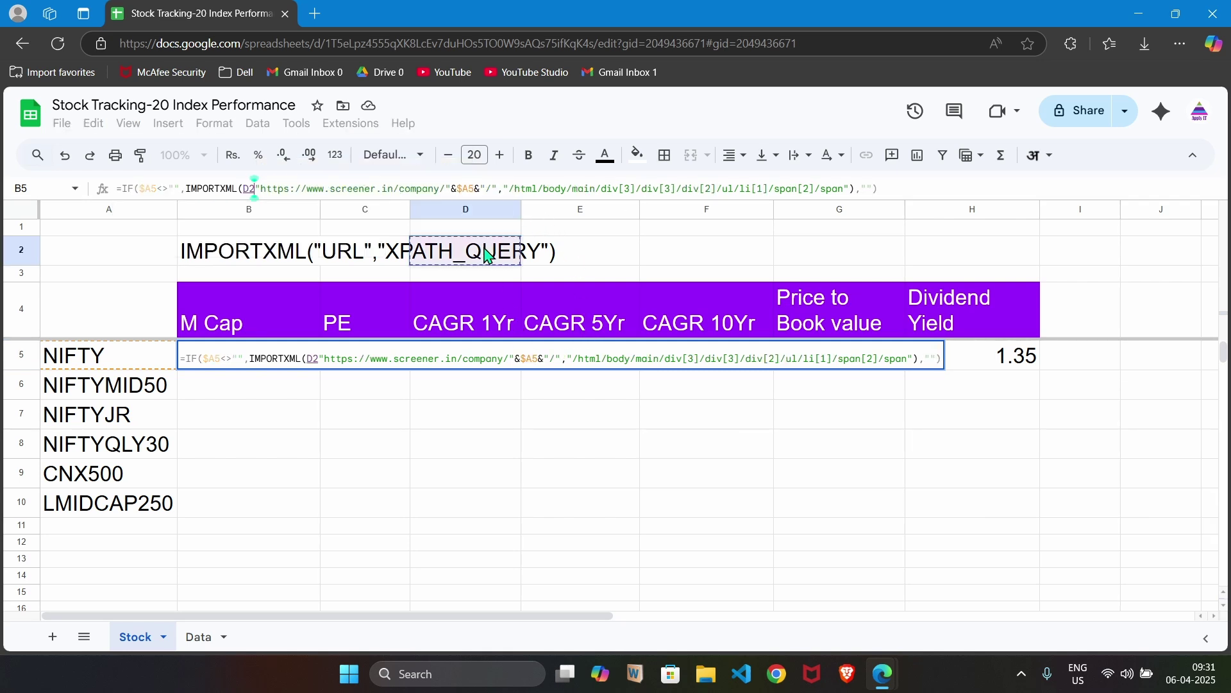
pyautogui.click(399, 262)
pyautogui.click(426, 276)
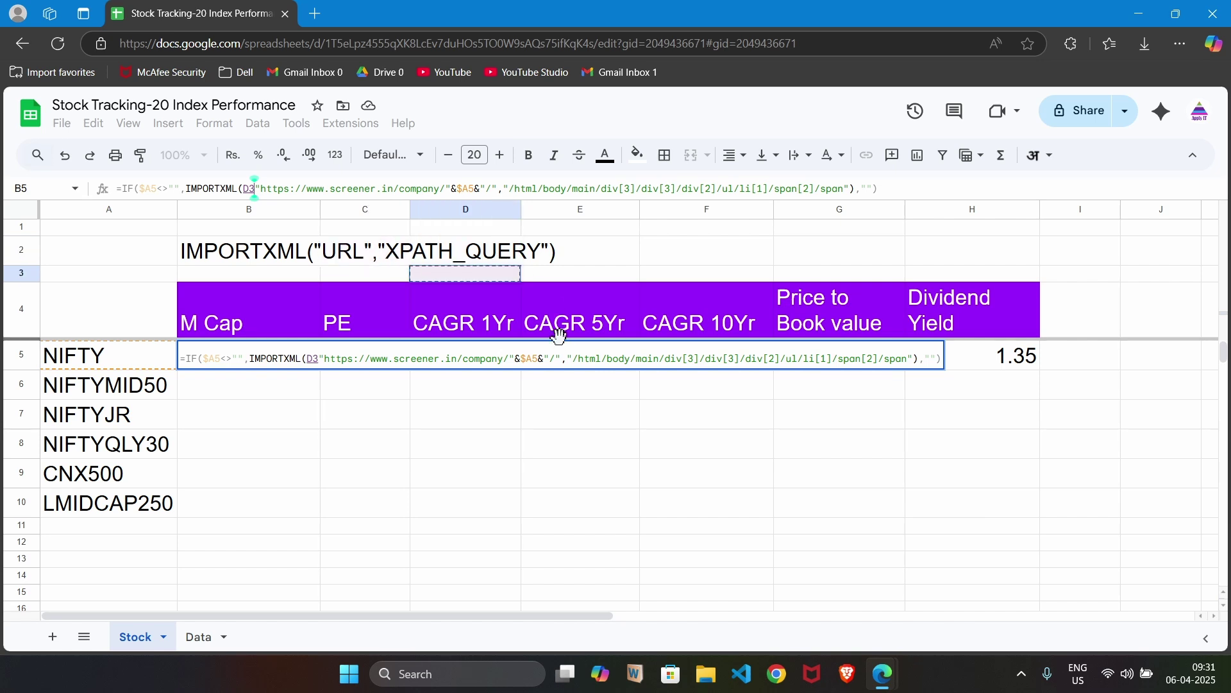
pyautogui.click(567, 358)
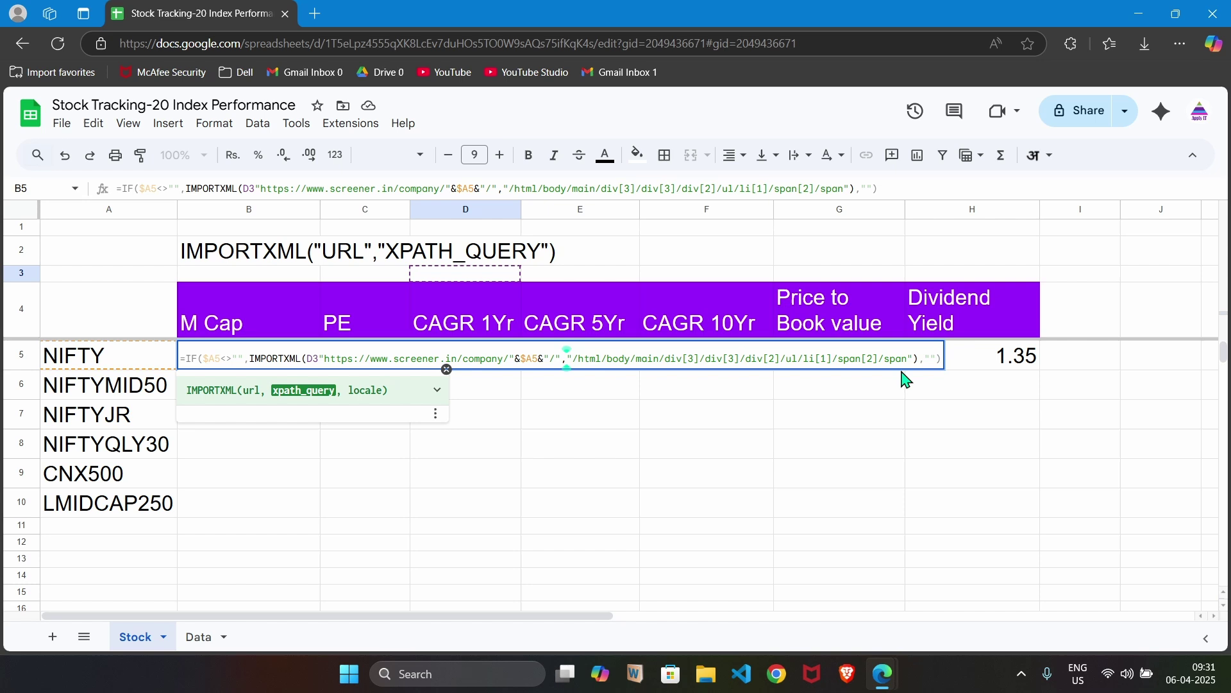
pyautogui.click(933, 358)
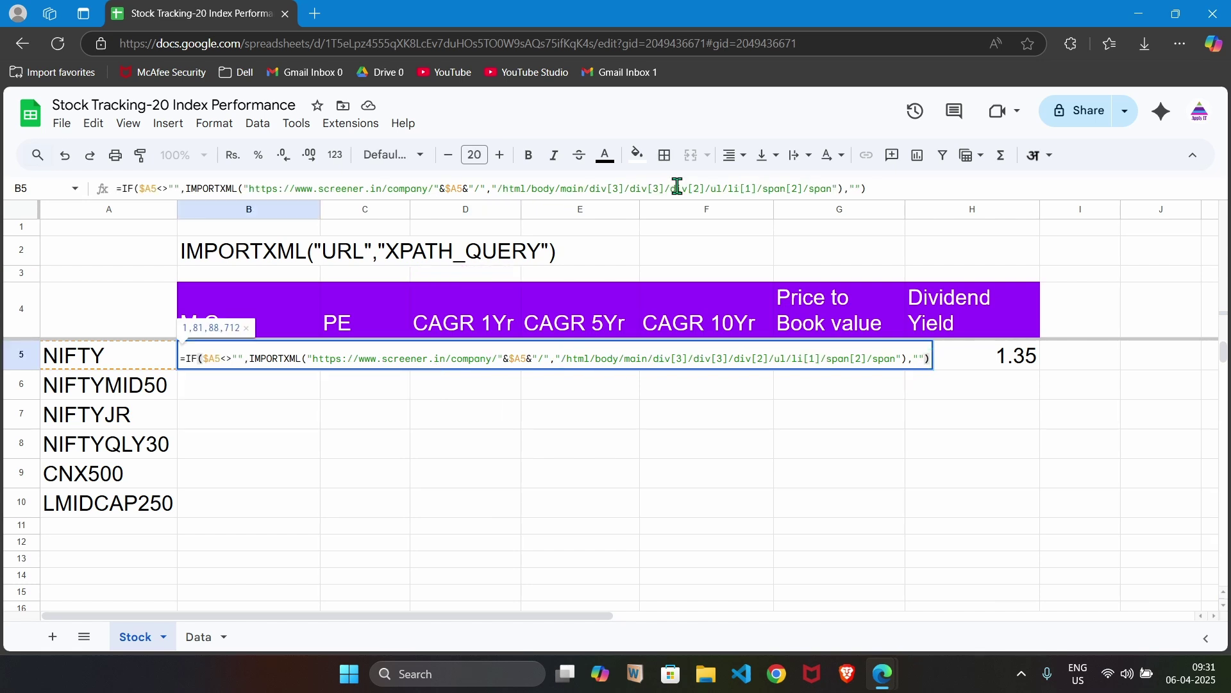
pyautogui.press('Return')
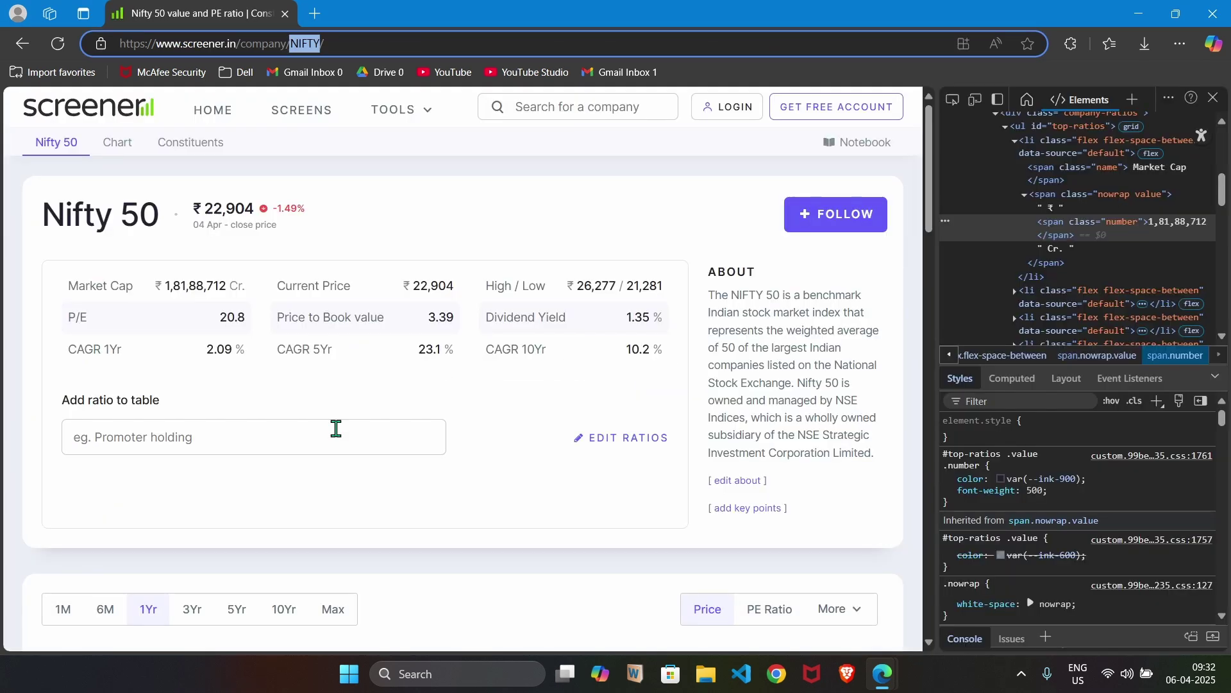
# Inspect the P/E value 20.8 and copy its full XPath into the clipboard.
pyautogui.rightClick(230, 317)
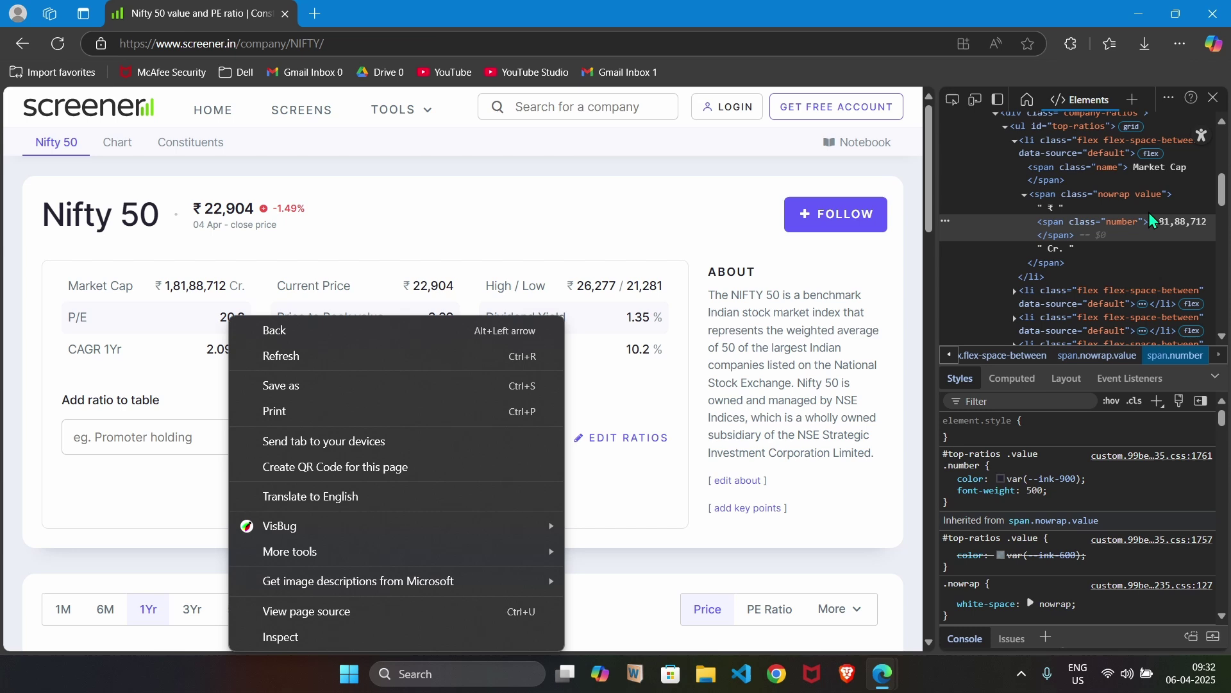
pyautogui.moveTo(225, 332); pyautogui.dragTo(220, 319)
pyautogui.rightClick(225, 326)
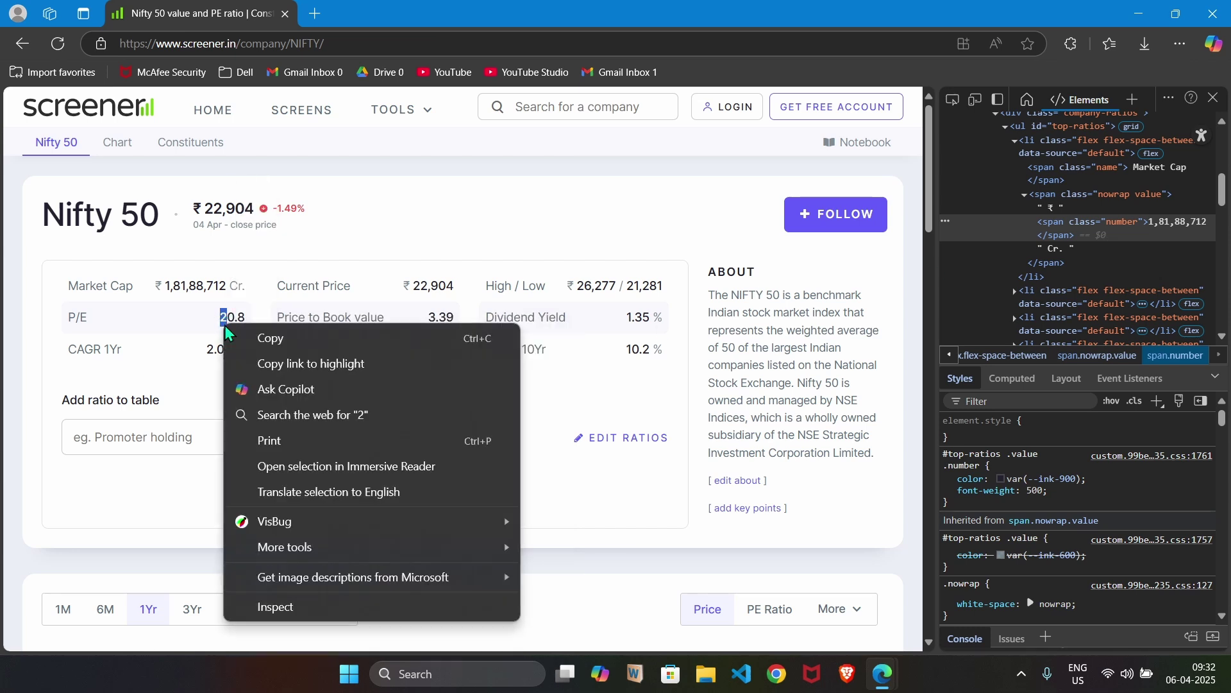
pyautogui.click(275, 608)
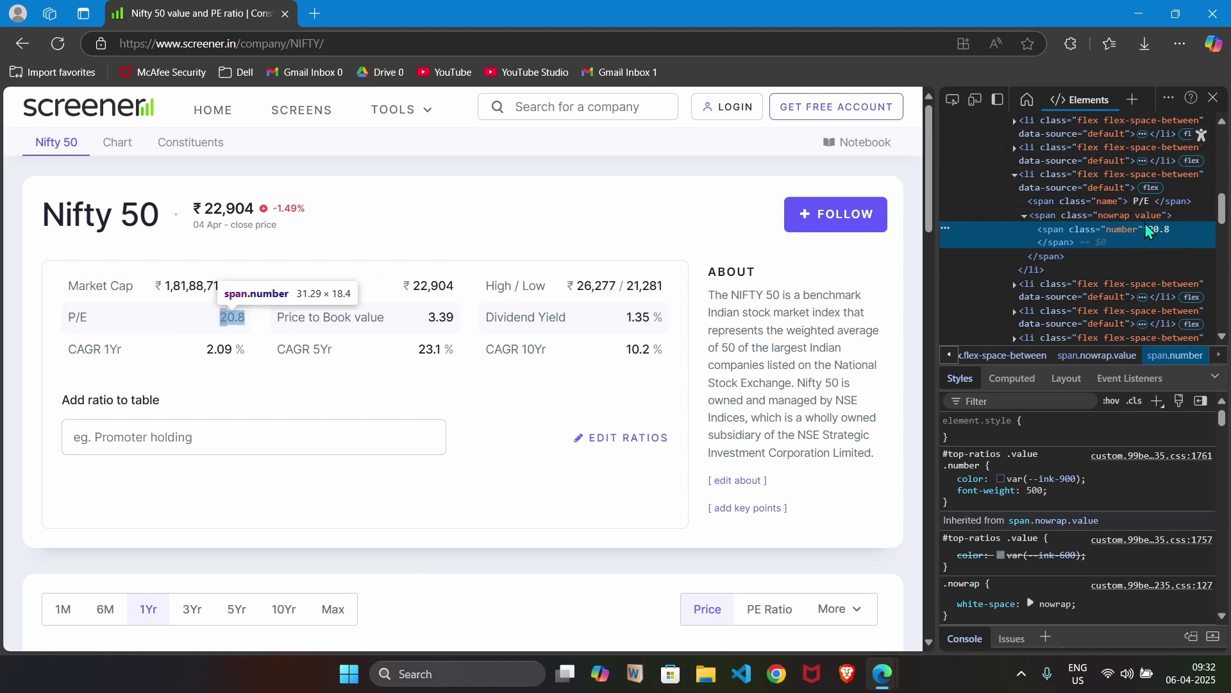
pyautogui.rightClick(1159, 231)
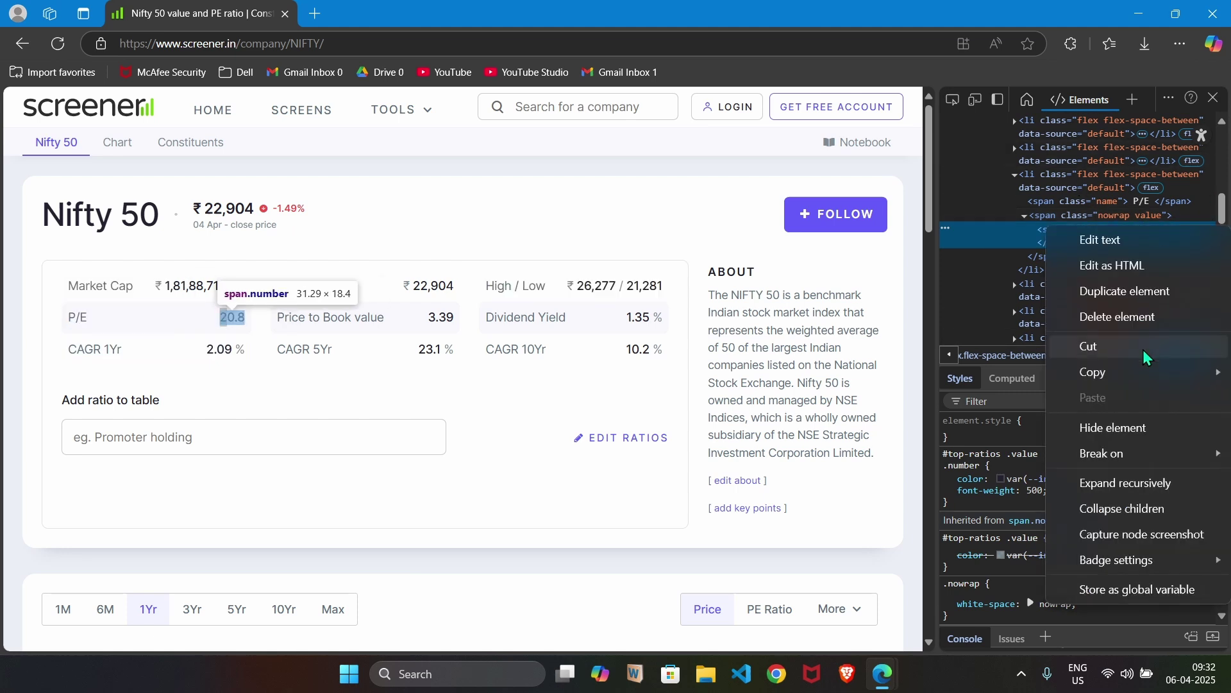
pyautogui.moveTo(1137, 383)
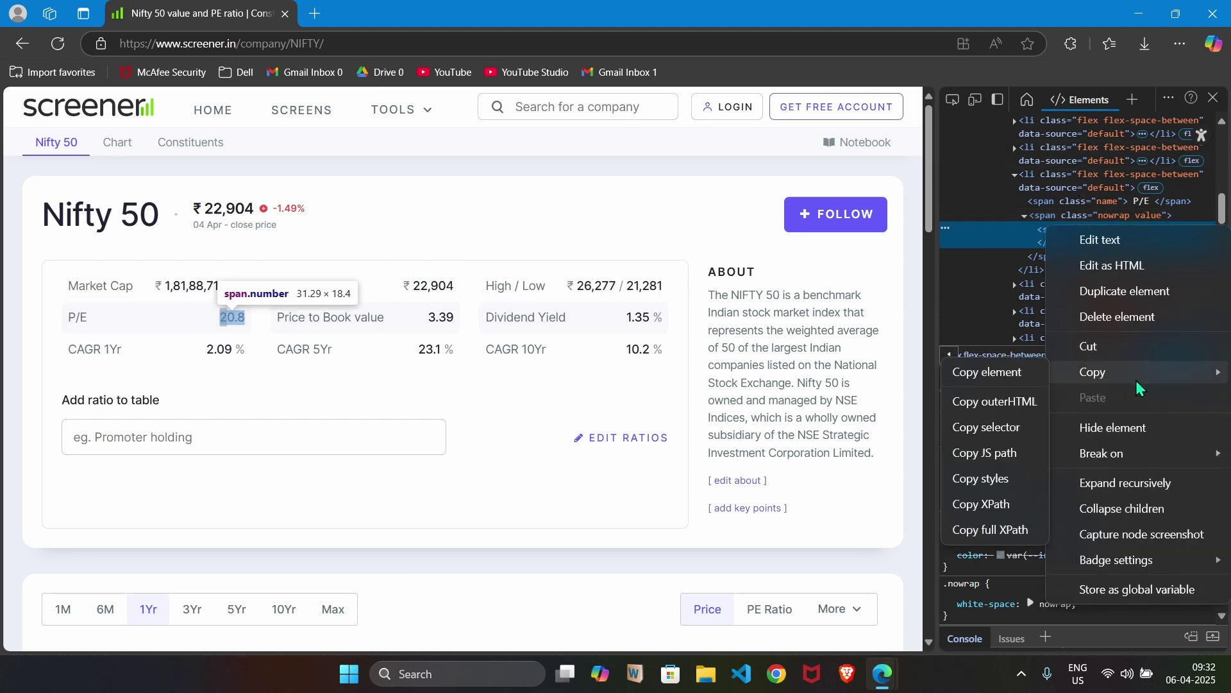
pyautogui.click(993, 531)
pyautogui.hotkey('alt', 'Tab')
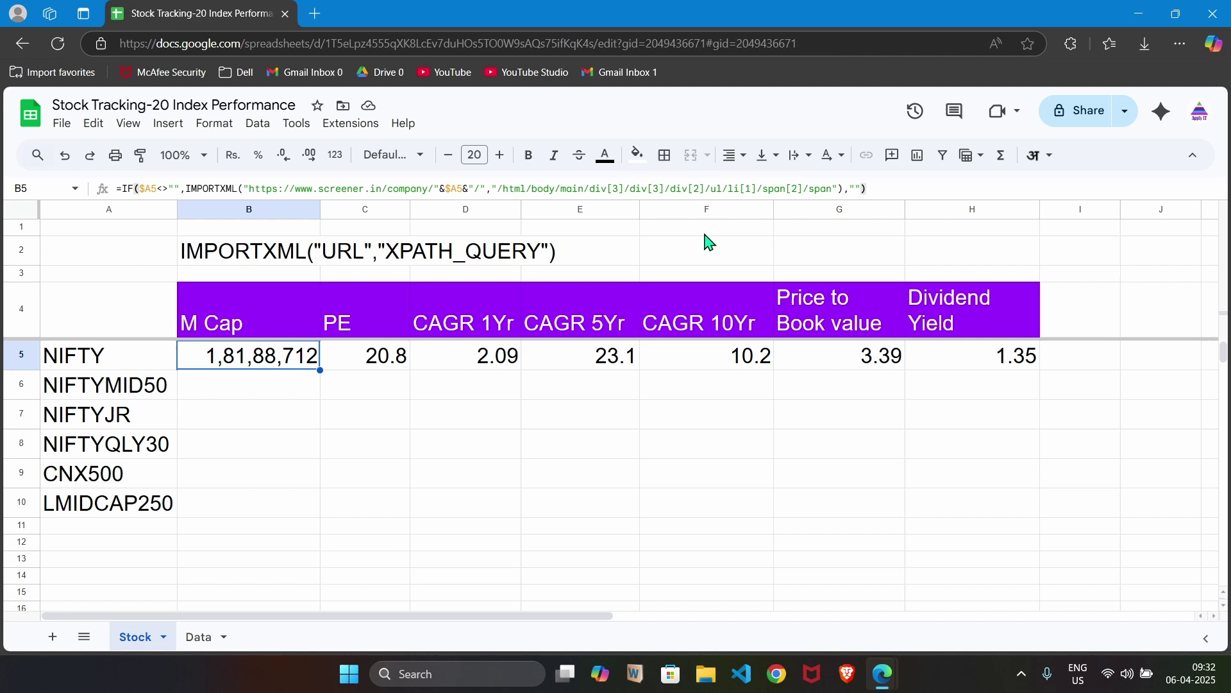
# Review C5's PE formula and its XPath, cancelling the edit so C5 stays unchanged.
pyautogui.click(386, 368)
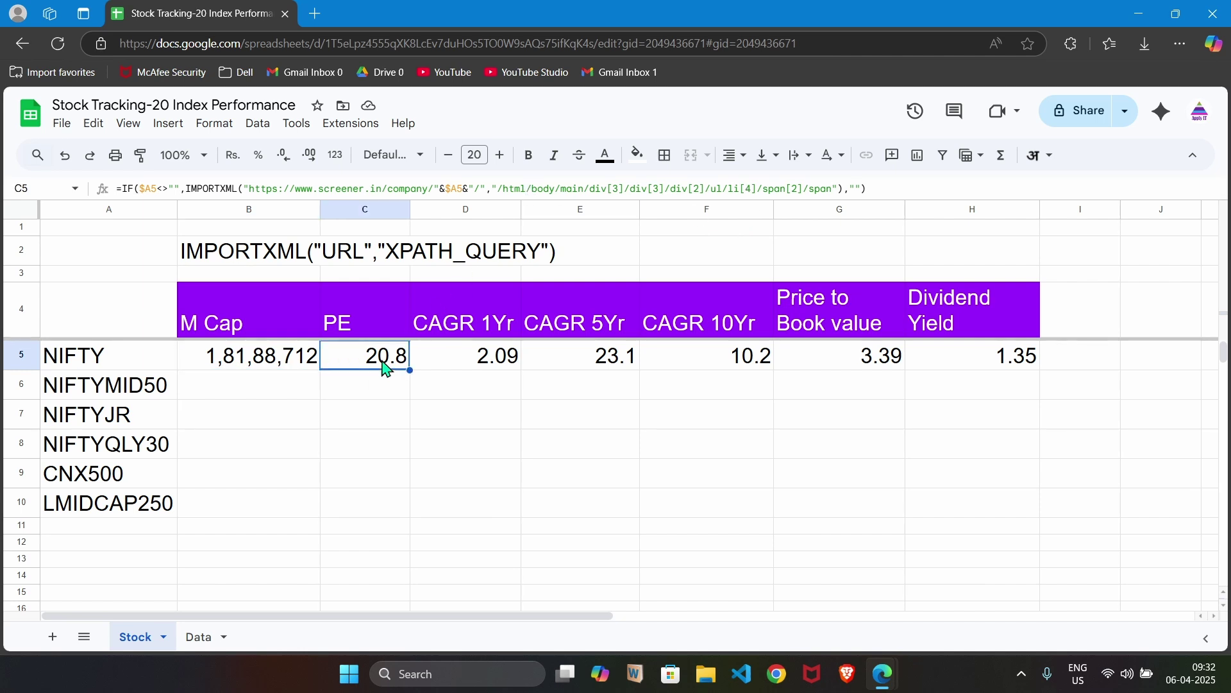
pyautogui.moveTo(492, 188); pyautogui.dragTo(832, 188)
pyautogui.click(402, 401)
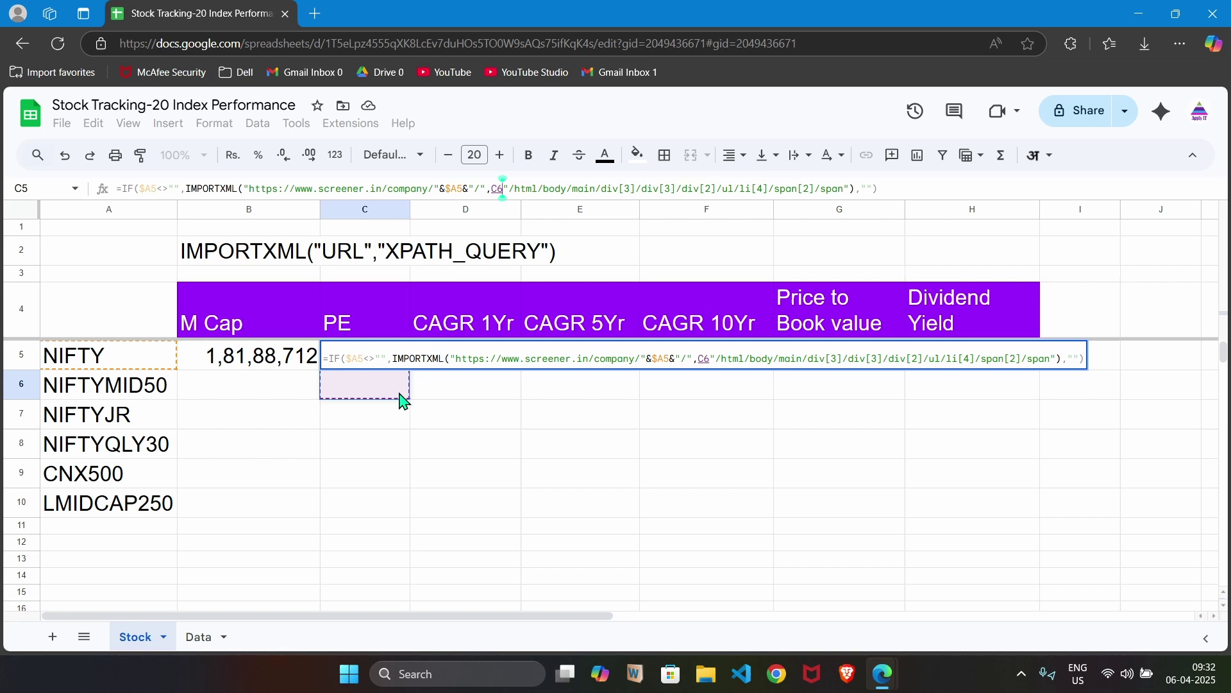
pyautogui.press('Escape')
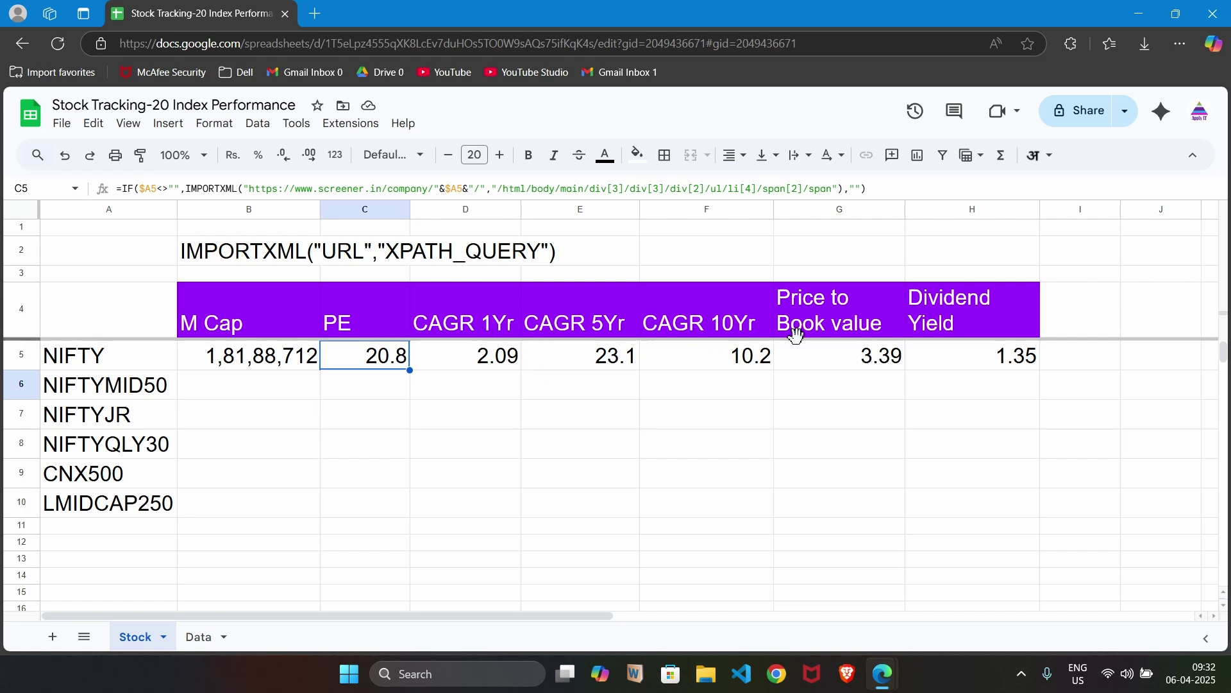
pyautogui.hotkey('alt', 'Tab')
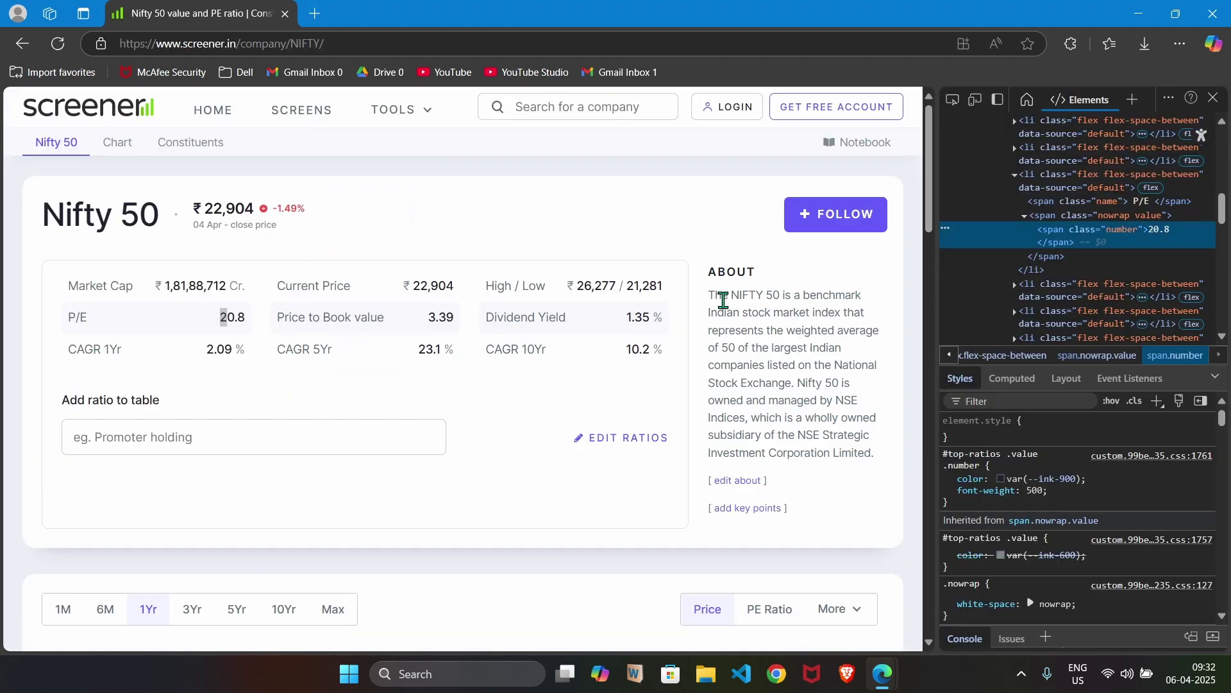
# Inspect the Nifty 50 CAGR 1Yr value and copy its full XPath.
pyautogui.rightClick(220, 356)
pyautogui.click(272, 338)
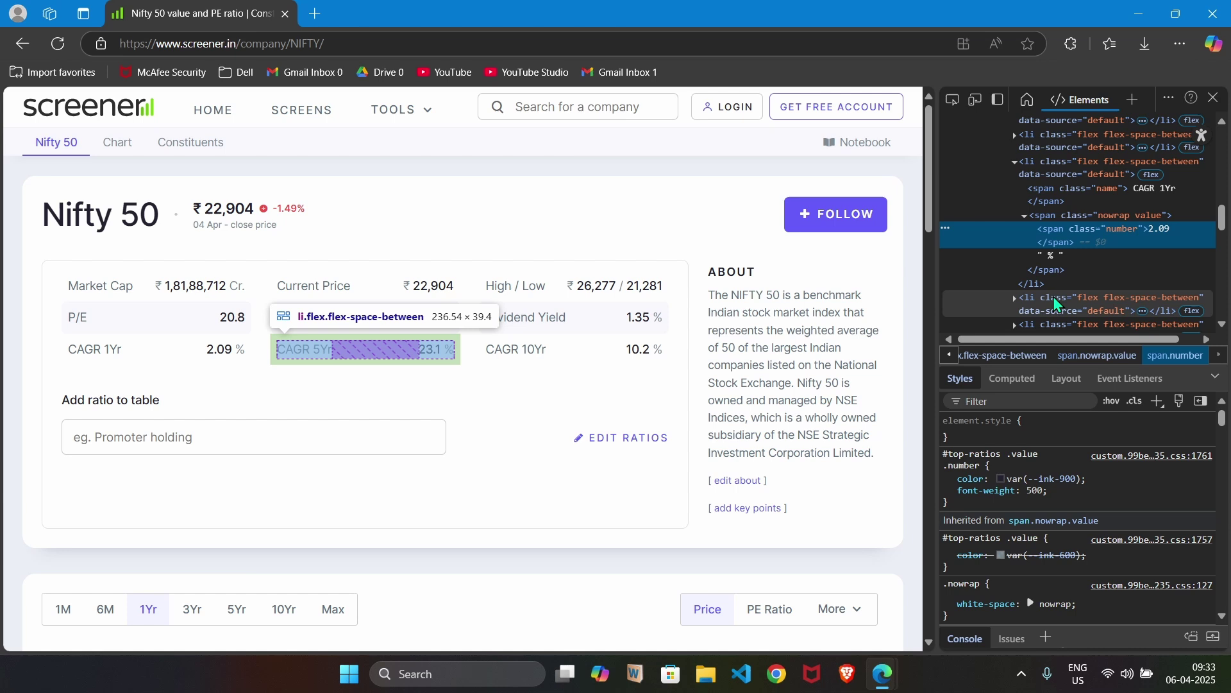
pyautogui.rightClick(1122, 249)
pyautogui.moveTo(1026, 354)
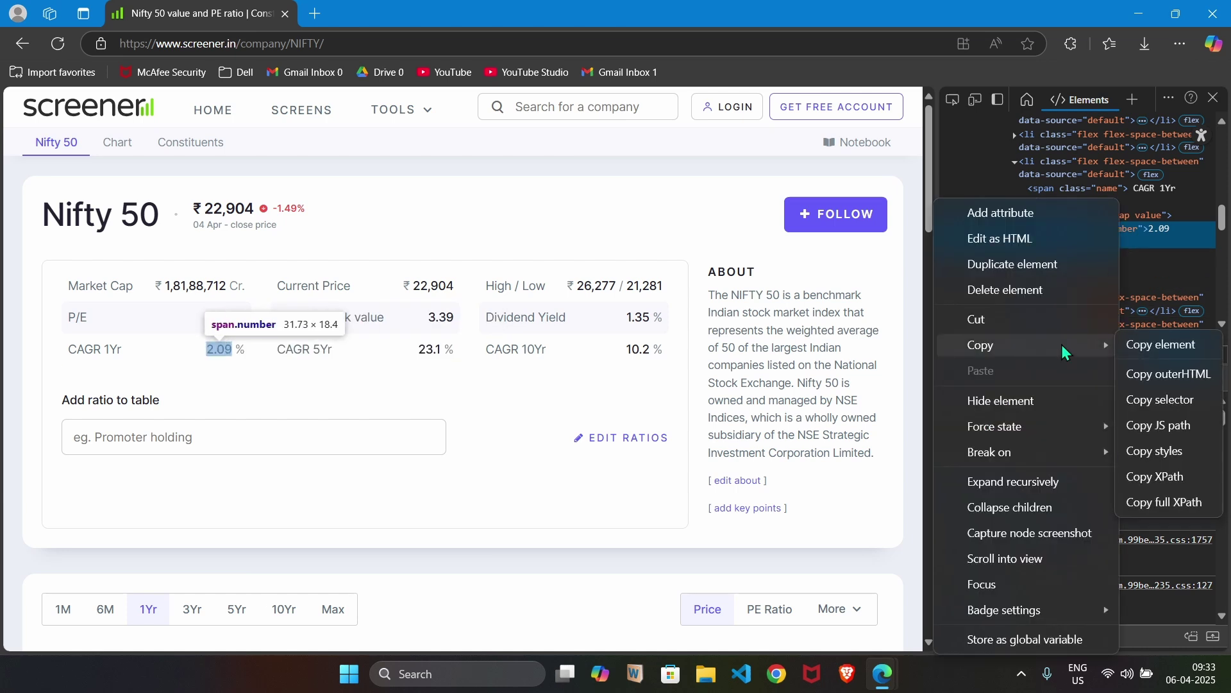
pyautogui.click(1198, 512)
pyautogui.hotkey('alt', 'Tab')
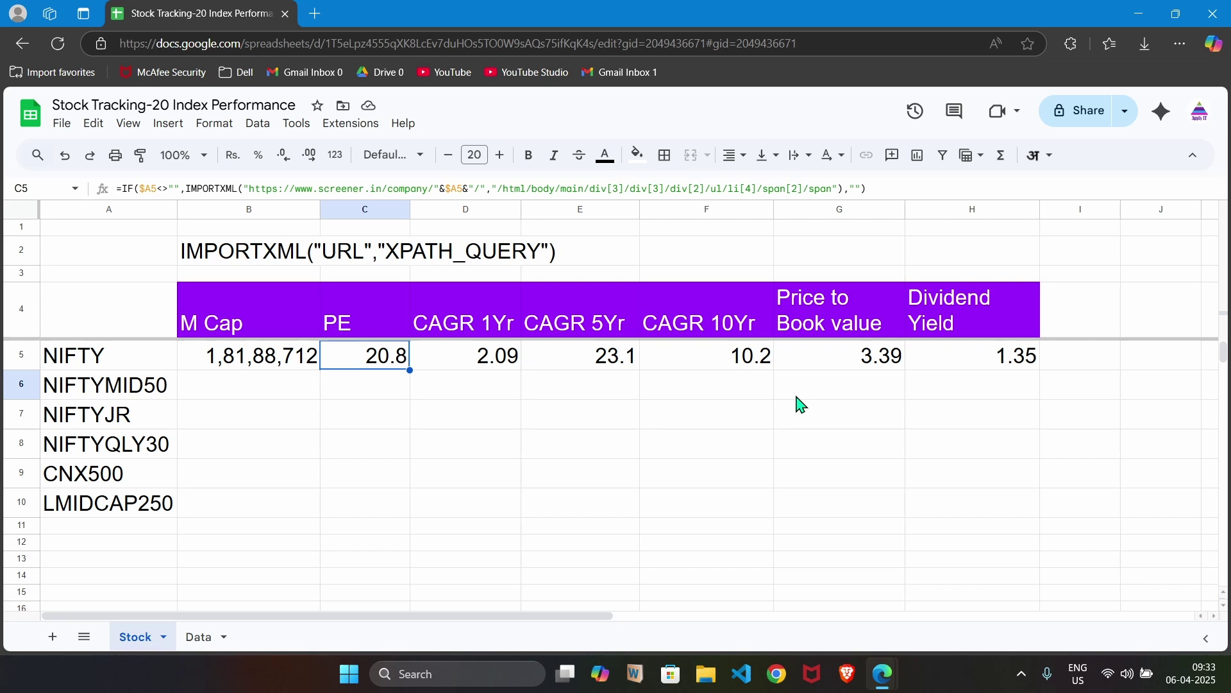
# Copy the NIFTY formulas in B5:H5 into the NIFTYMID50 row 6.
pyautogui.press('Left')
pyautogui.hotkey('shift', 'Right')
pyautogui.hotkey('shift', 'Right')
pyautogui.hotkey('shift', 'Right')
pyautogui.hotkey('shift', 'Right')
pyautogui.hotkey('shift', 'Right')
pyautogui.hotkey('shift', 'Right')
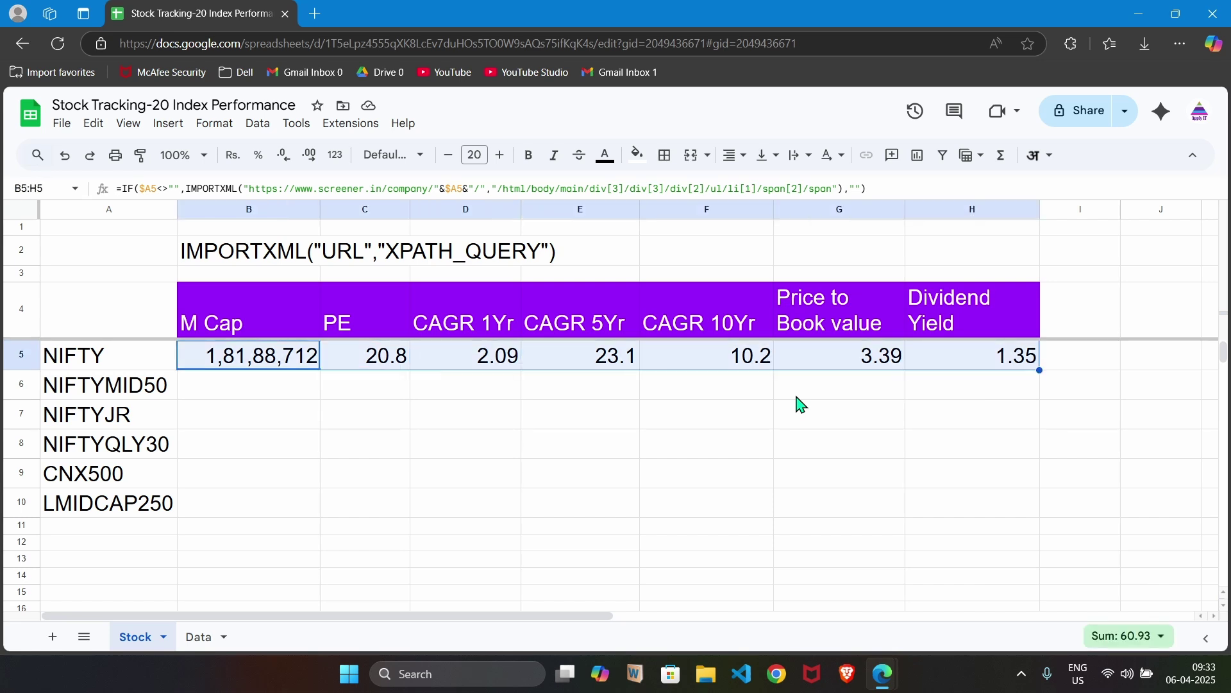
pyautogui.hotkey('ctrl', 'c')
pyautogui.press('Down')
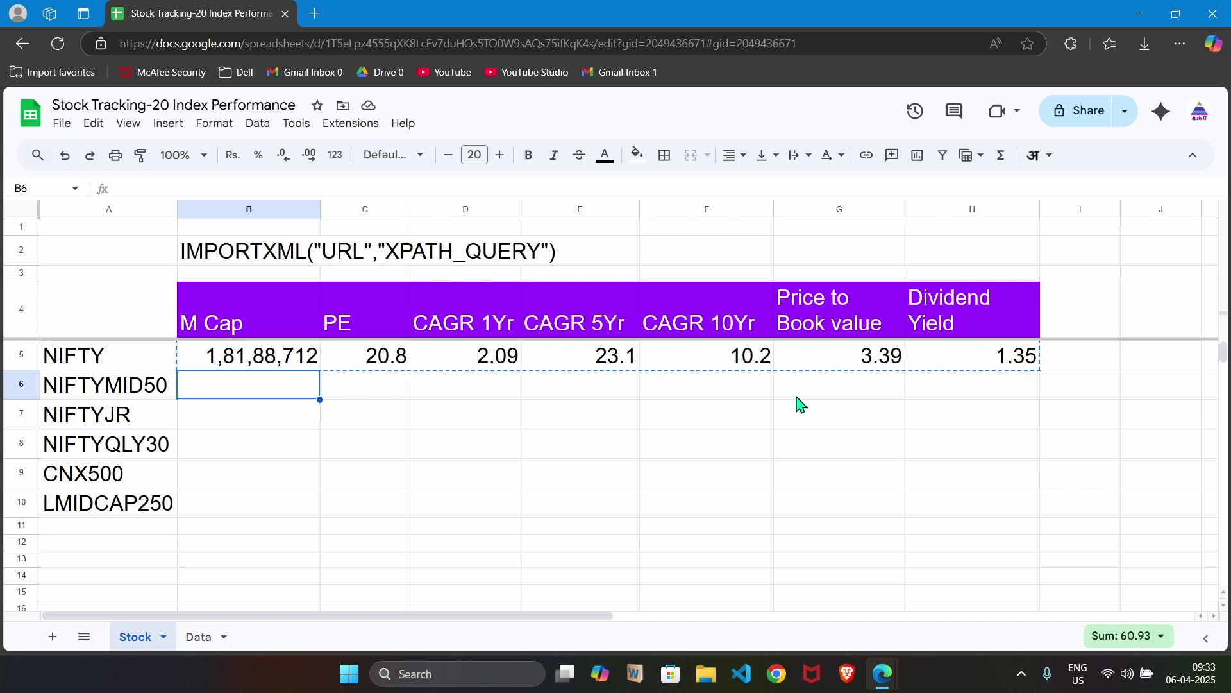
pyautogui.hotkey('ctrl', 'v')
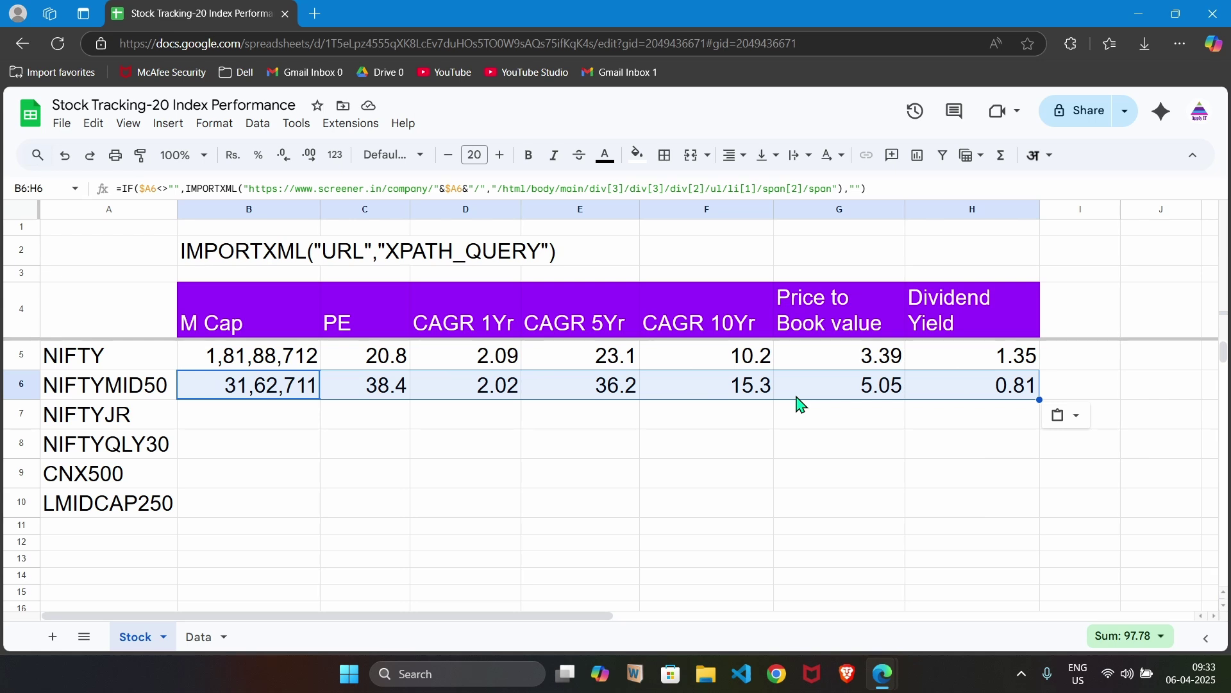
# Paste the row 6 formulas into rows 7 to 10 for the remaining indices.
pyautogui.hotkey('ctrl', 'c')
pyautogui.press('Down')
pyautogui.hotkey('shift', 'Down')
pyautogui.hotkey('shift', 'Down')
pyautogui.hotkey('shift', 'Down')
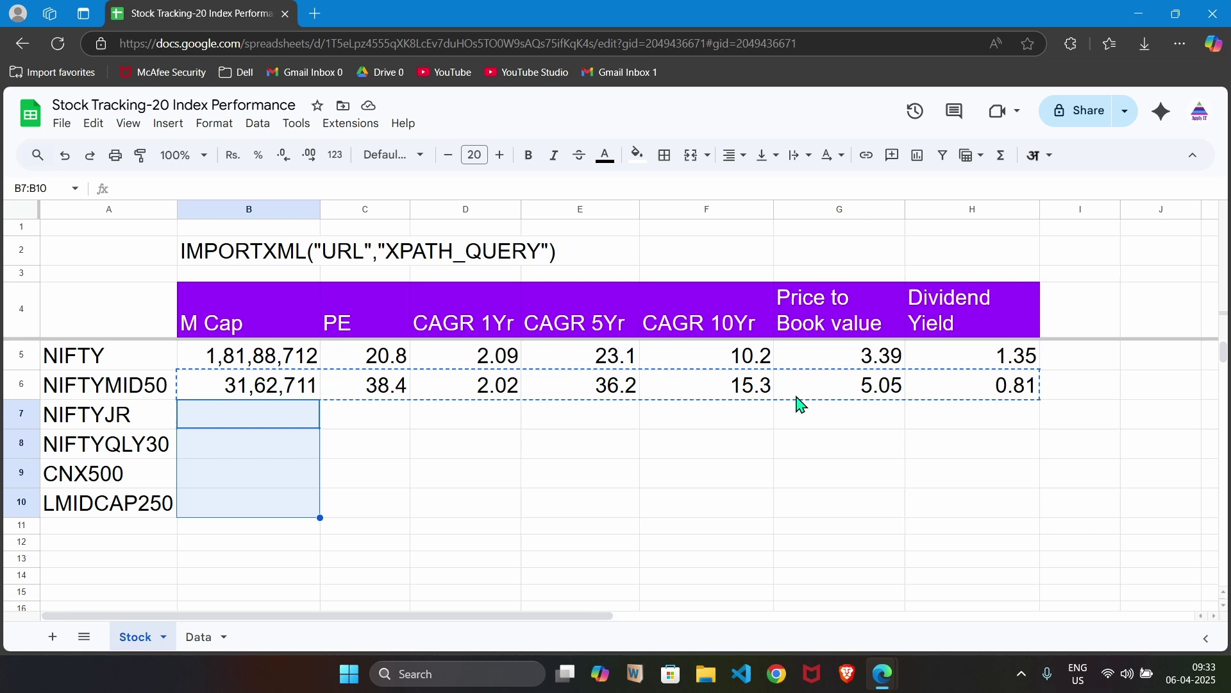
pyautogui.hotkey('ctrl', 'v')
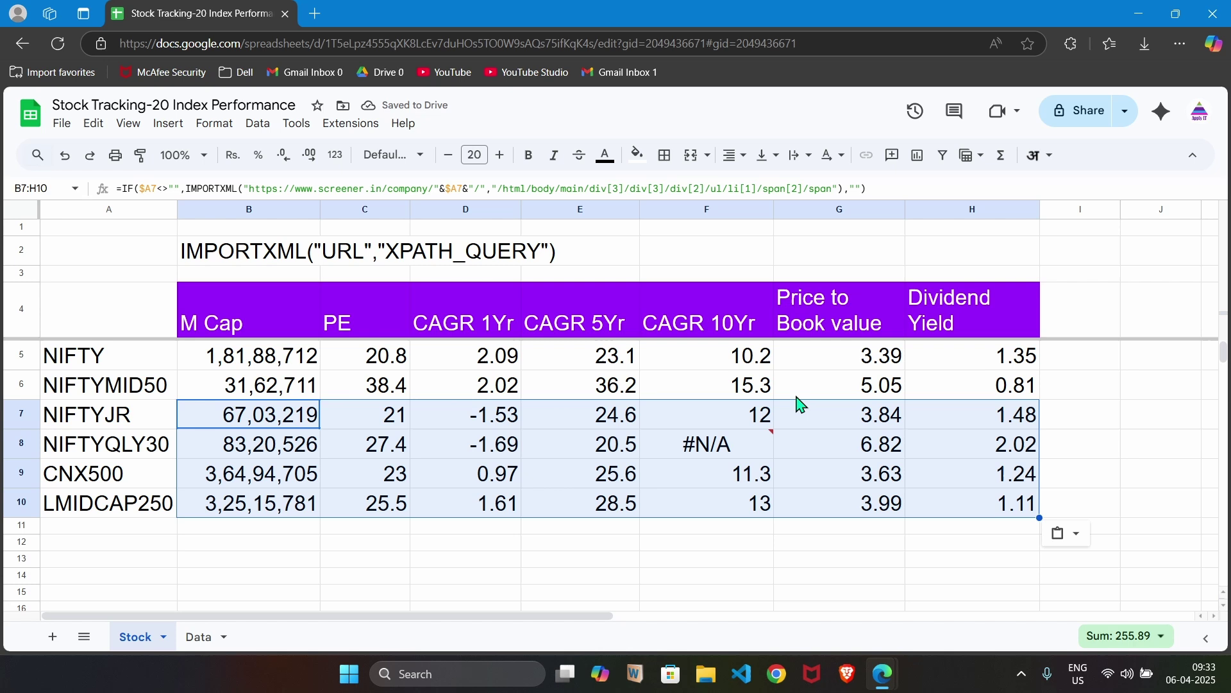
pyautogui.click(481, 544)
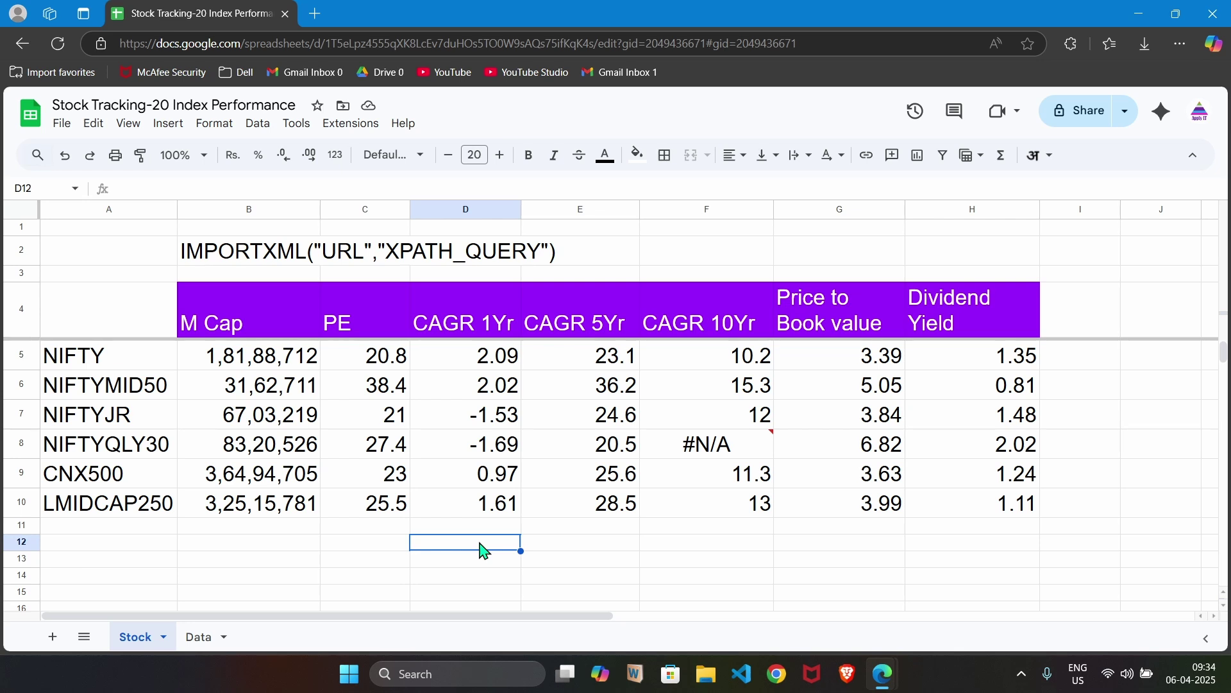
pyautogui.click(369, 356)
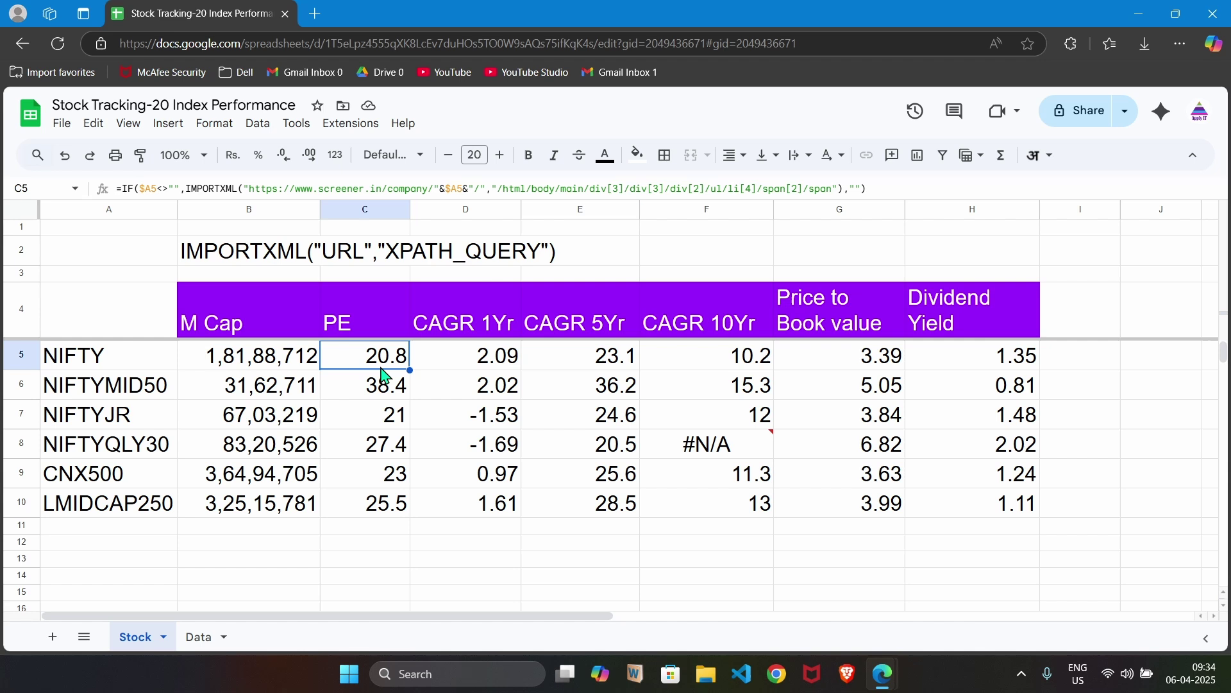
pyautogui.hotkey('alt', 'Tab')
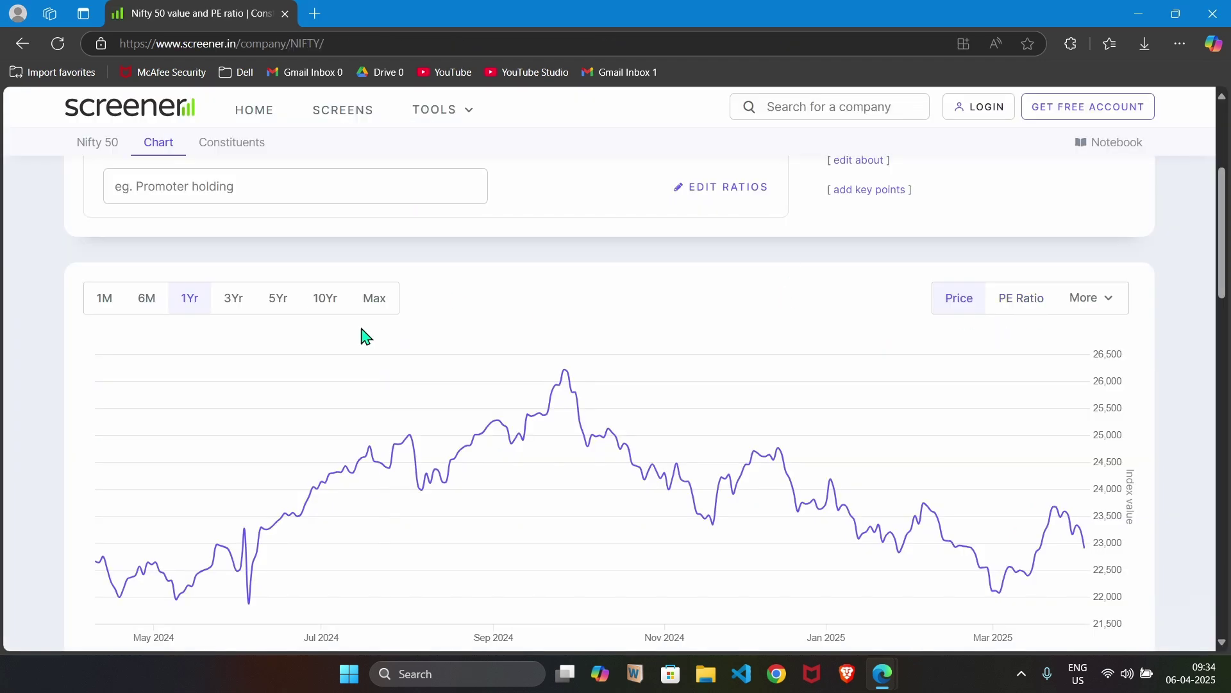
# Switch the Nifty 50 chart to PE Ratio with a 5Yr range.
pyautogui.click(1024, 309)
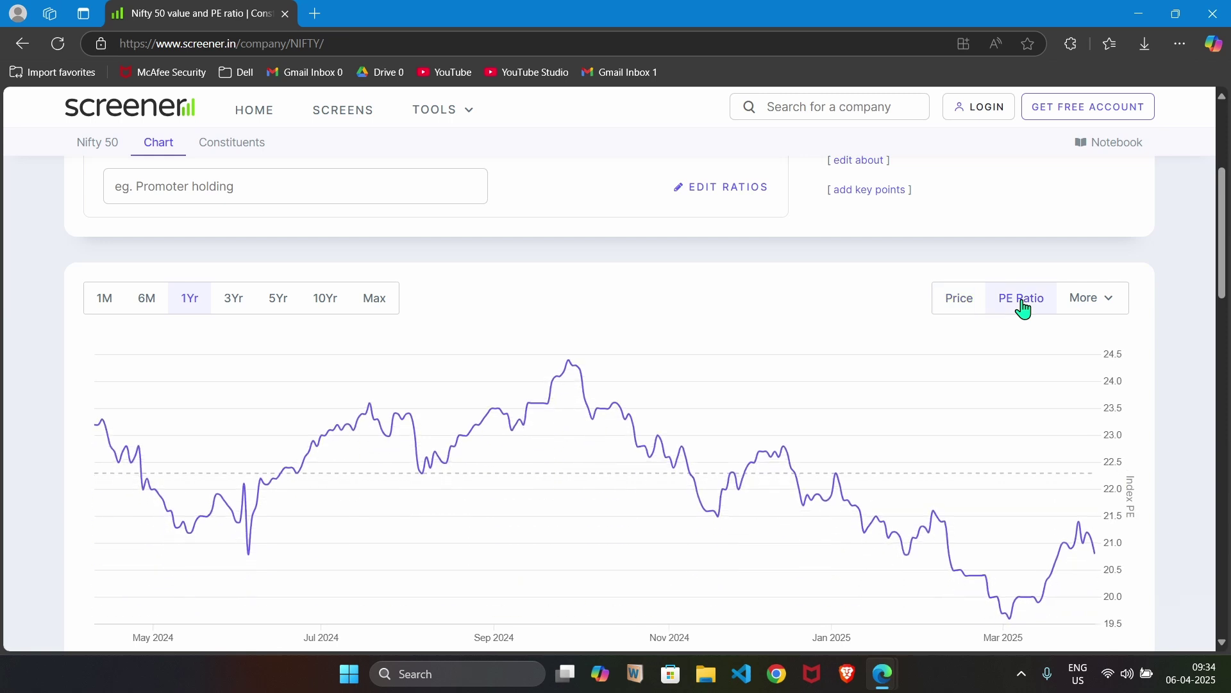
pyautogui.moveTo(576, 385)
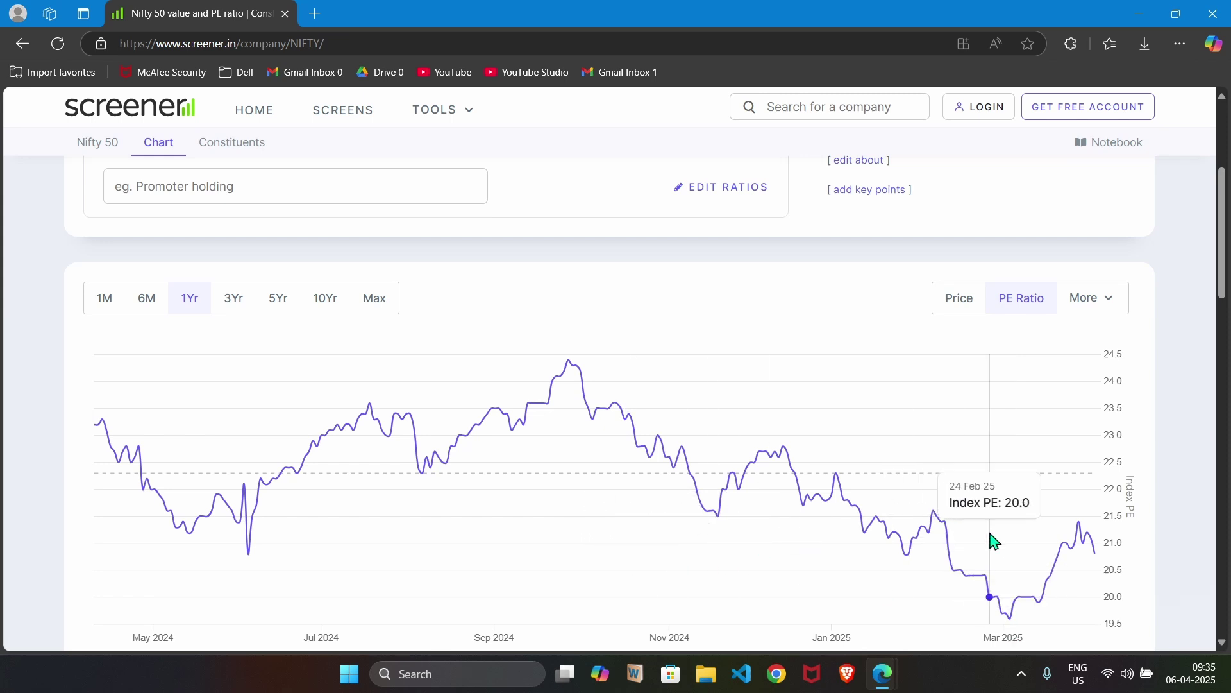
pyautogui.click(241, 310)
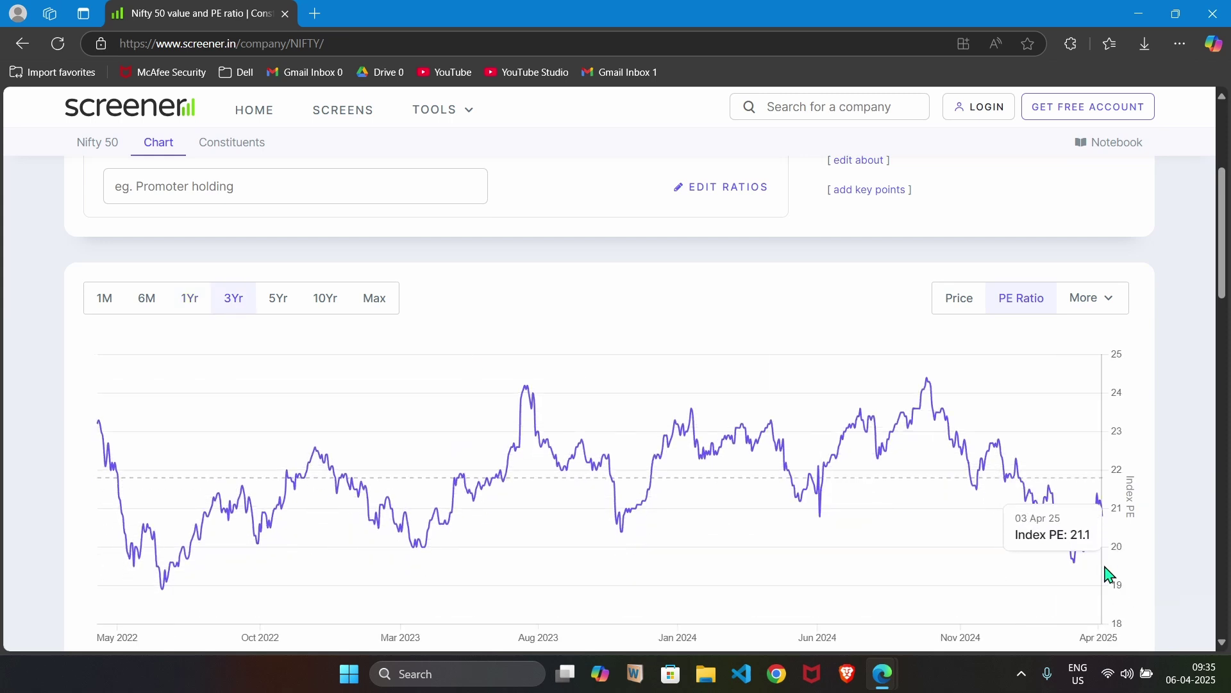
pyautogui.click(281, 314)
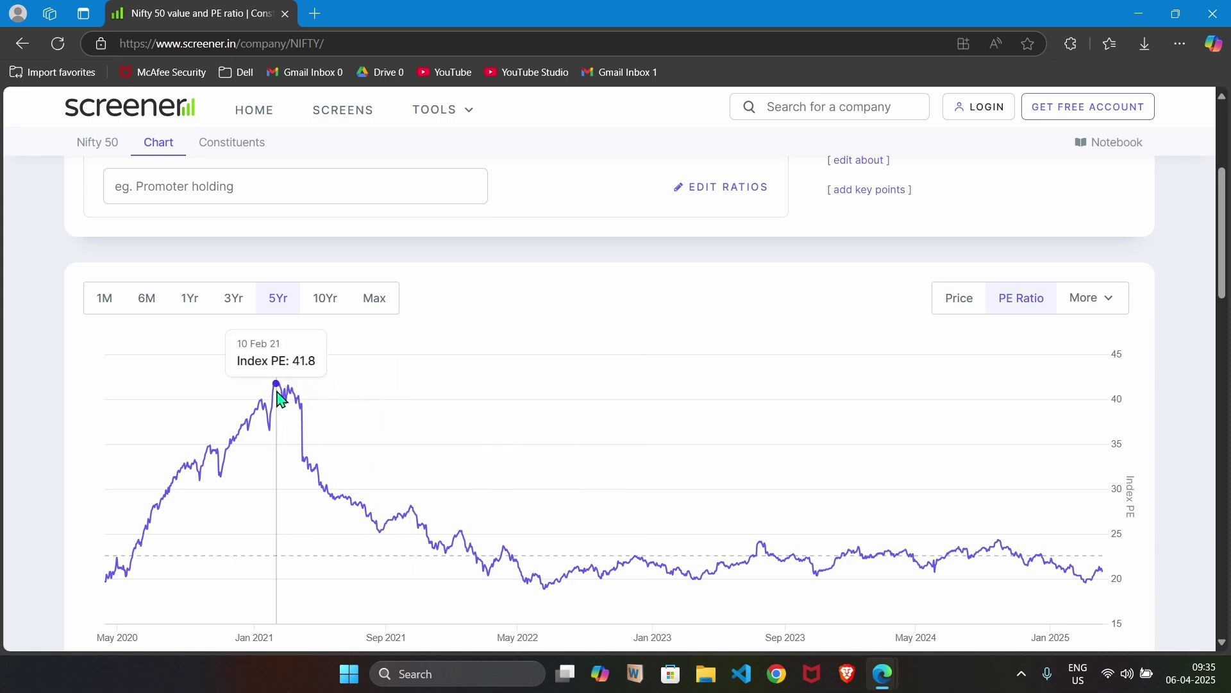
# Return to the Stock Tracking sheet showing all six indices' metrics, with NIFTY PE 20.8.
pyautogui.hotkey('alt', 'Tab')
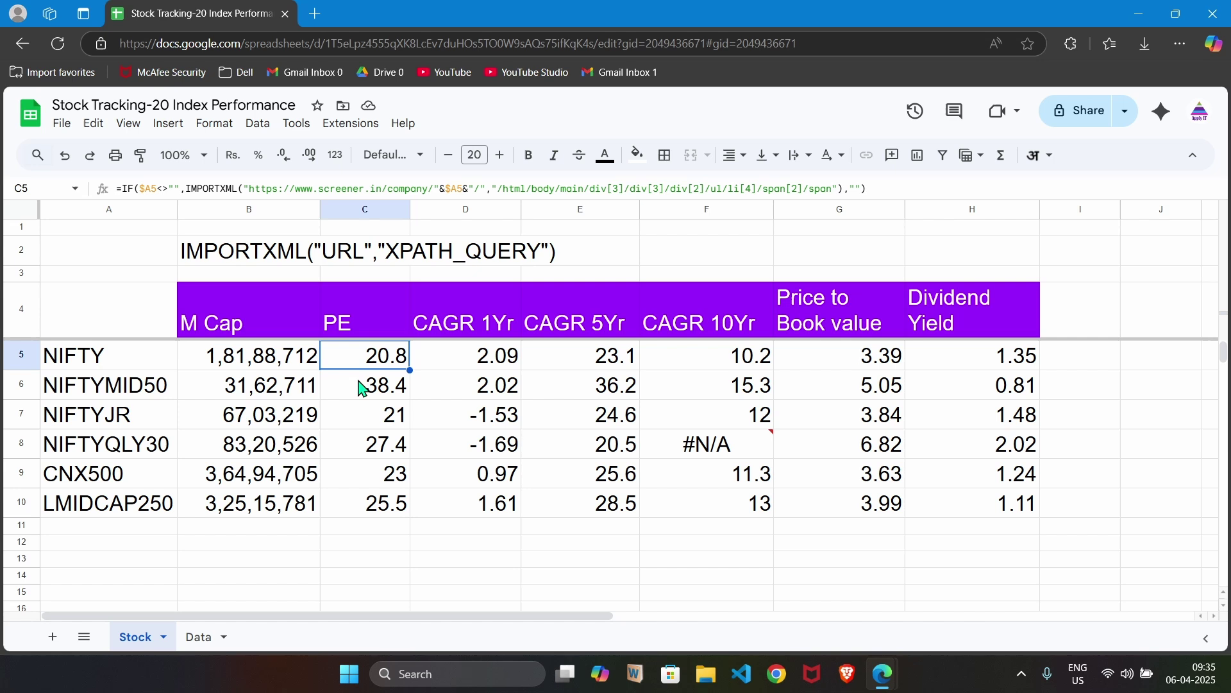